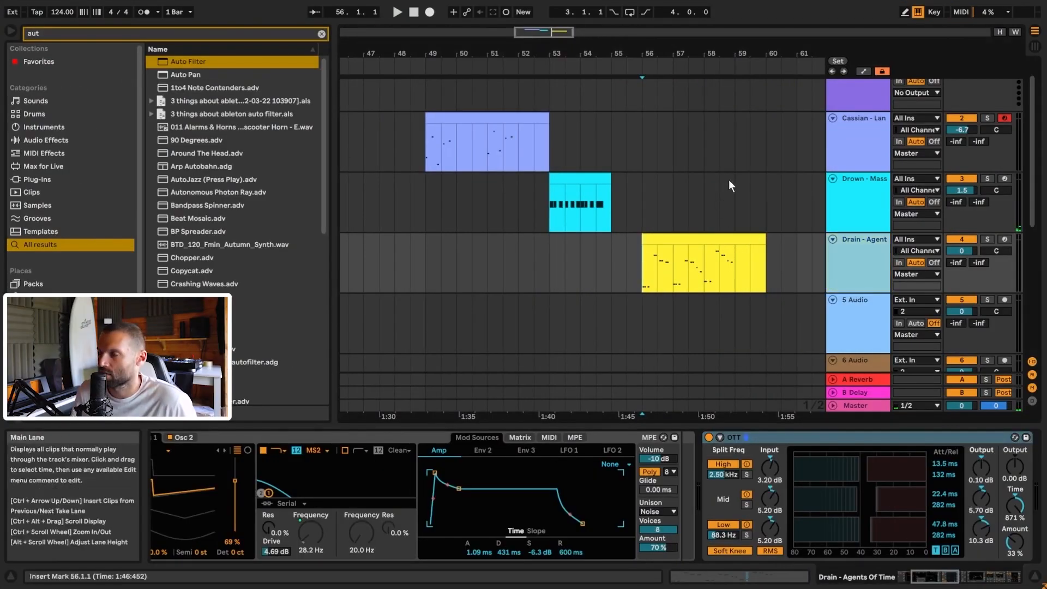
Play the yellow clip on the Drain track from bar 56, stopping and restarting to hear the full patch.
left_click_drag(551, 32, 567, 39)
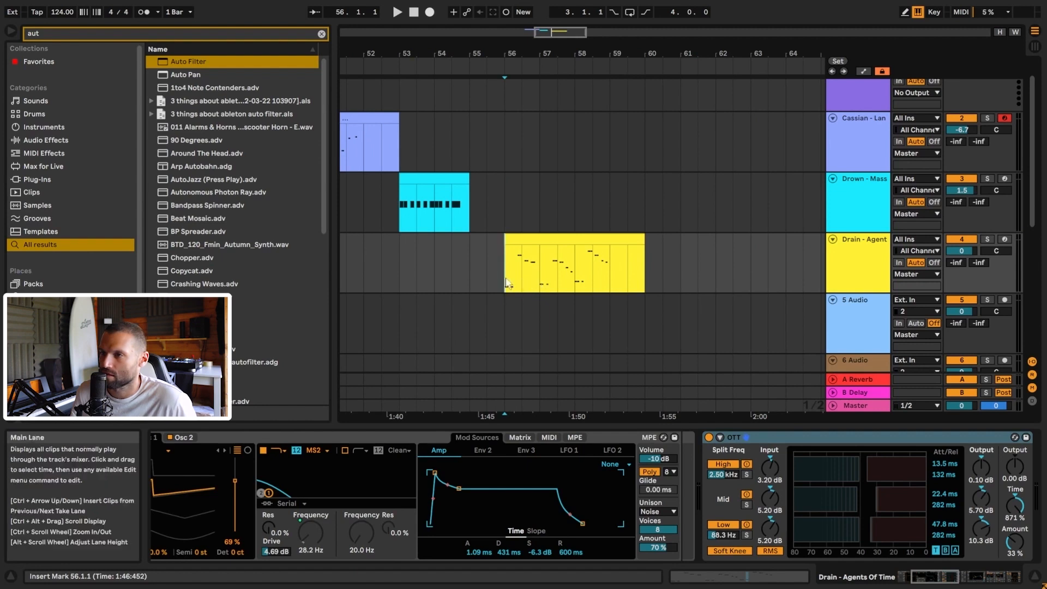
key("space")
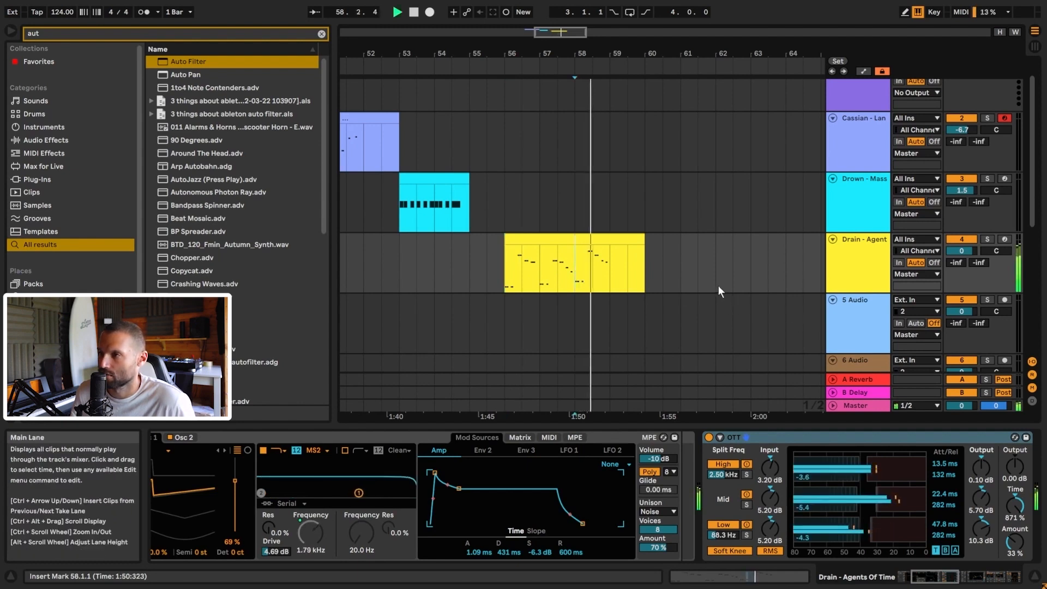
key("space")
left_click_drag(509, 280, 555, 280)
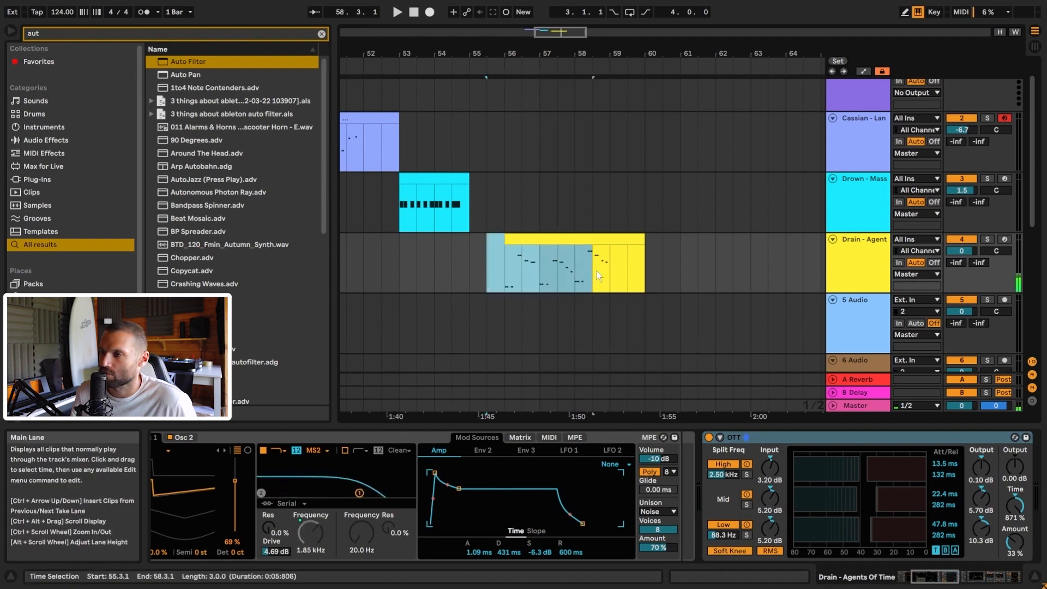
left_click(501, 269)
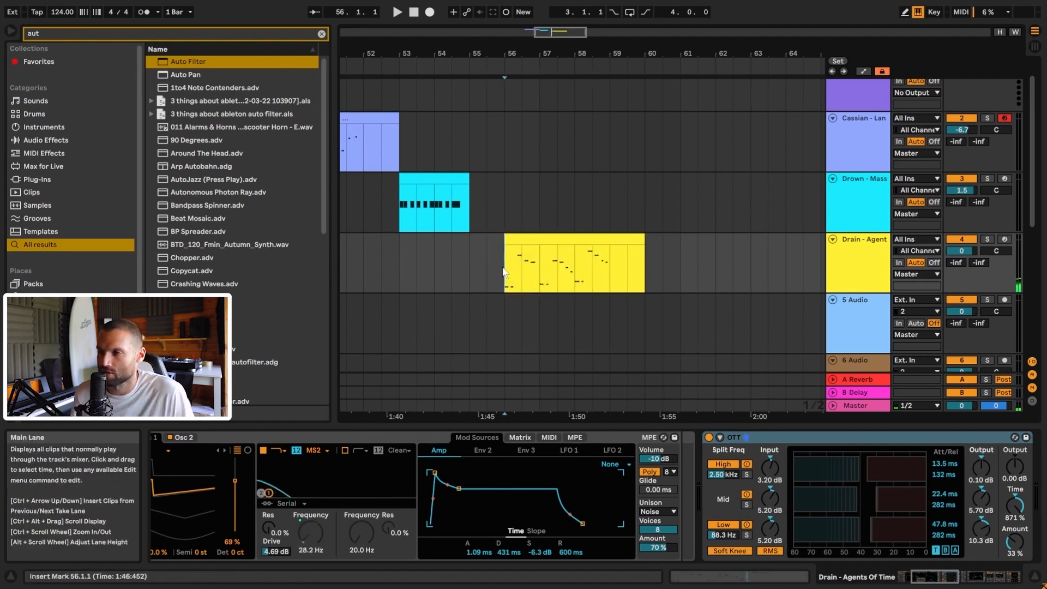
key("space")
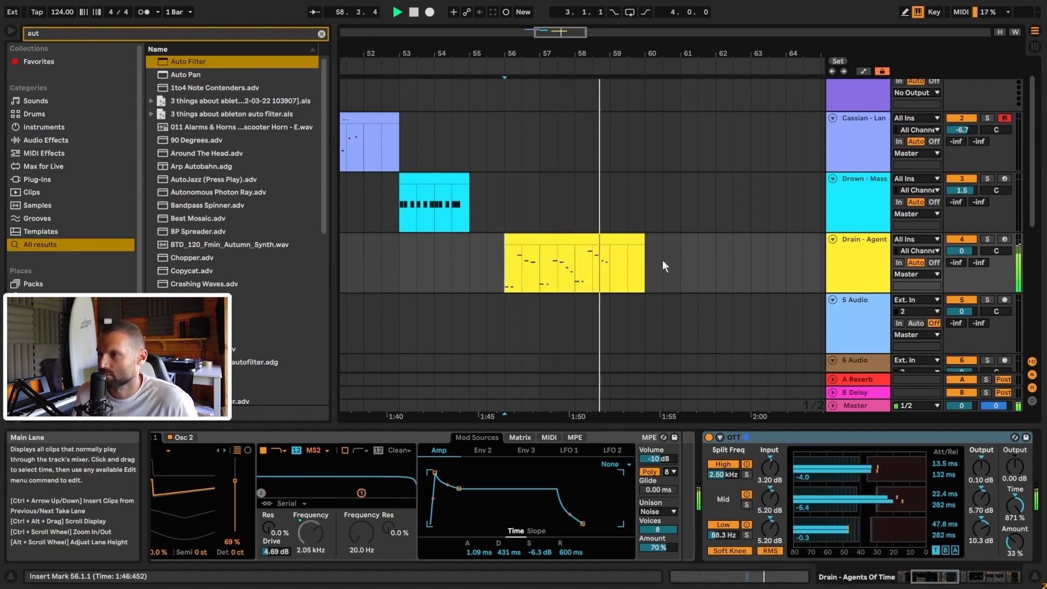
key("space")
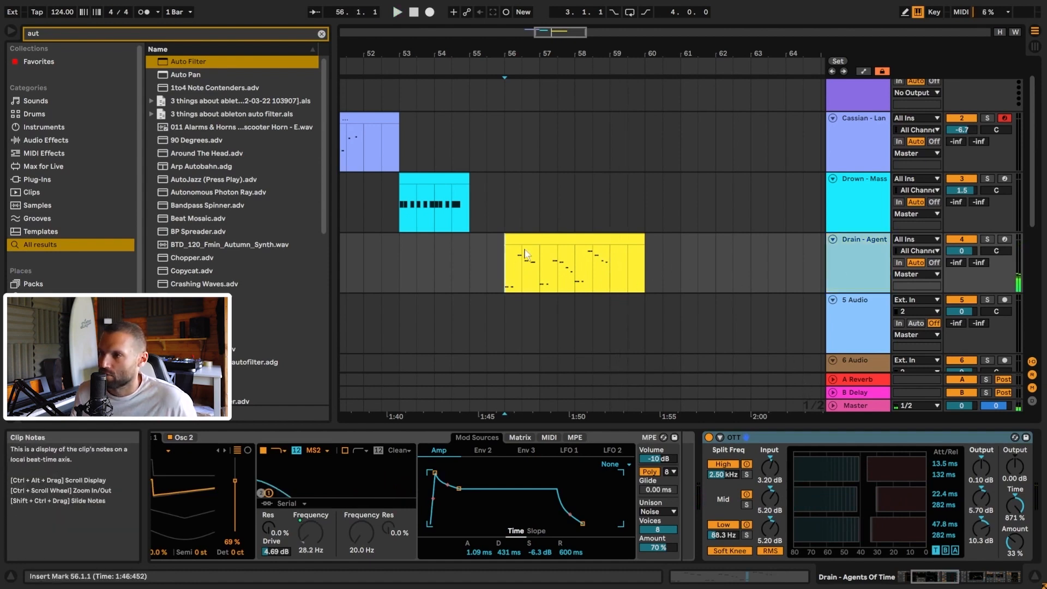
left_click(525, 254)
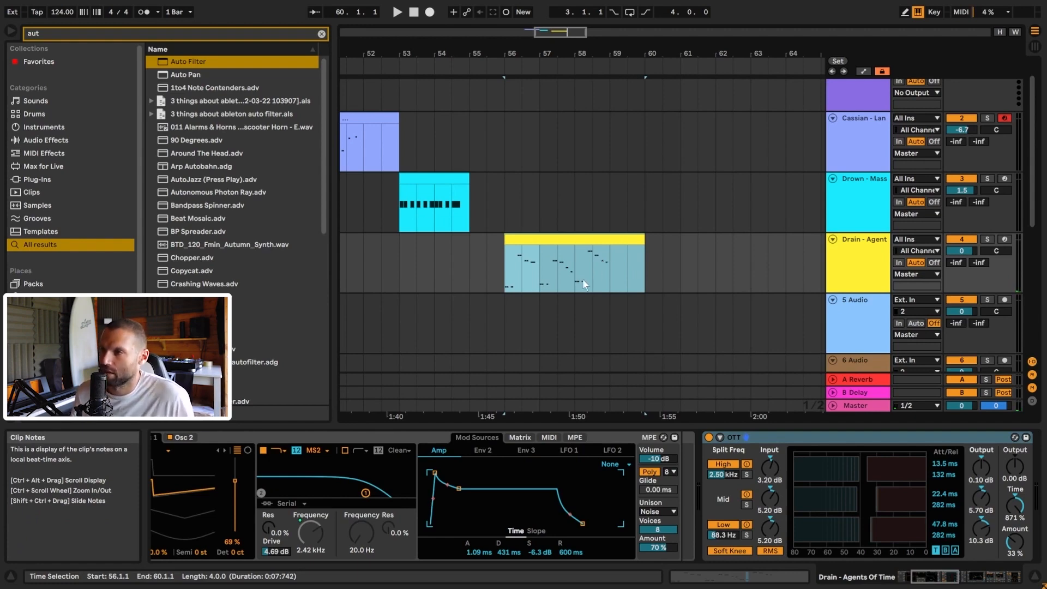
left_click(508, 274)
Switch off filter 1 and oscillator 2 in the Drain track's Wavetable and start playing the clip.
left_click_drag(953, 580, 900, 581)
left_click(505, 453)
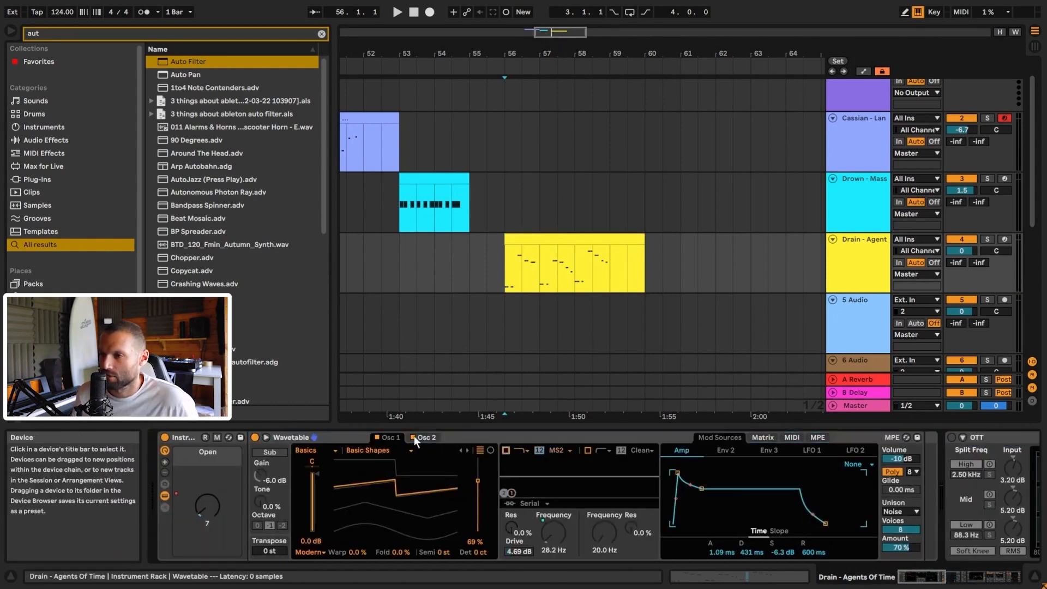
left_click(423, 437)
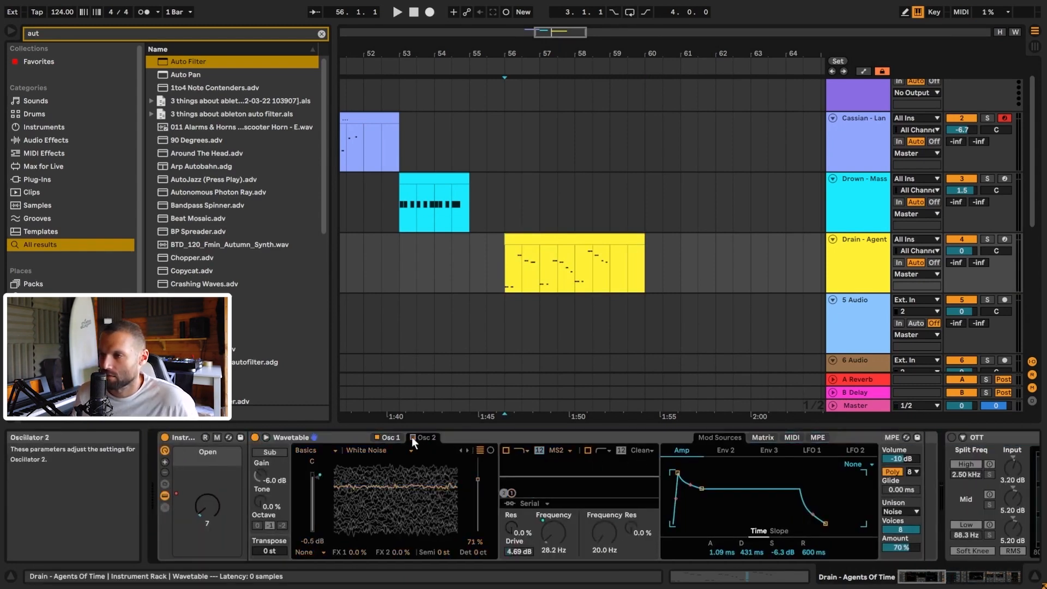
left_click(412, 438)
key("space")
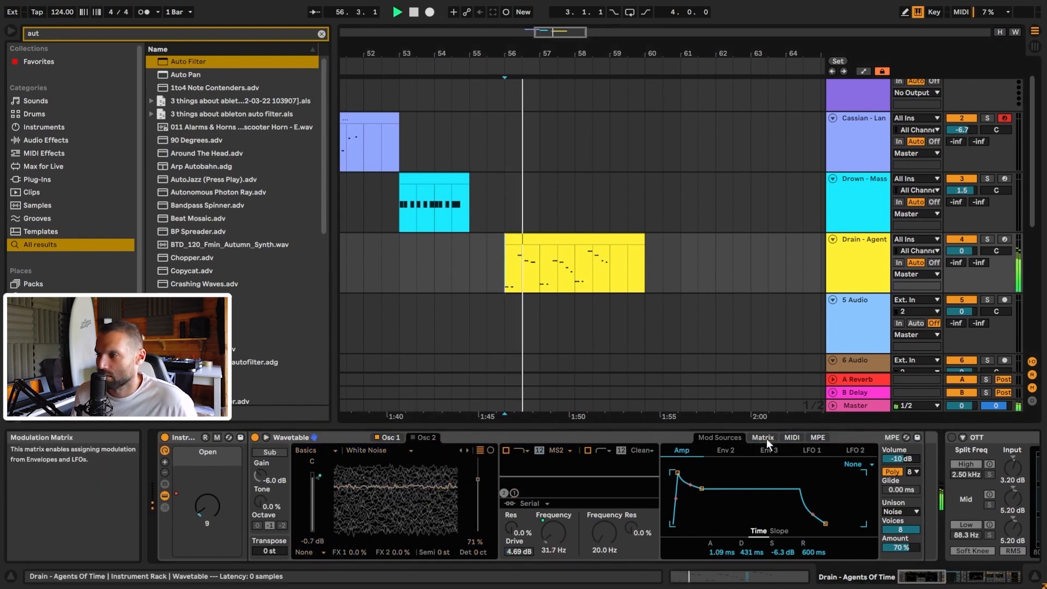
Set the Global modulation Amount in Wavetable's modulation matrix to 0% and return to the modulation sources.
left_click(763, 437)
left_click_drag(860, 552, 860, 554)
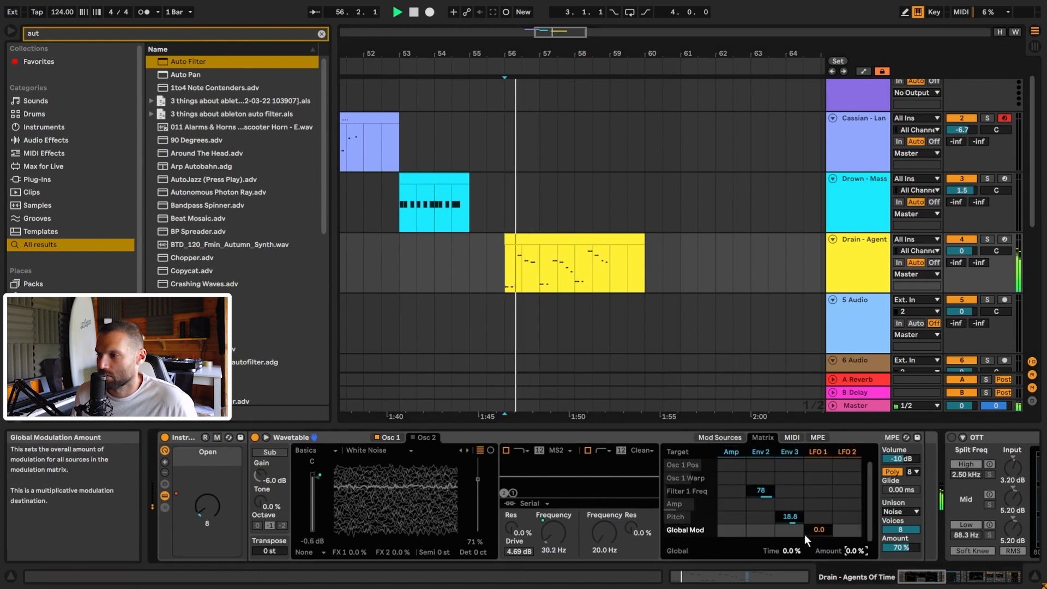
left_click(719, 437)
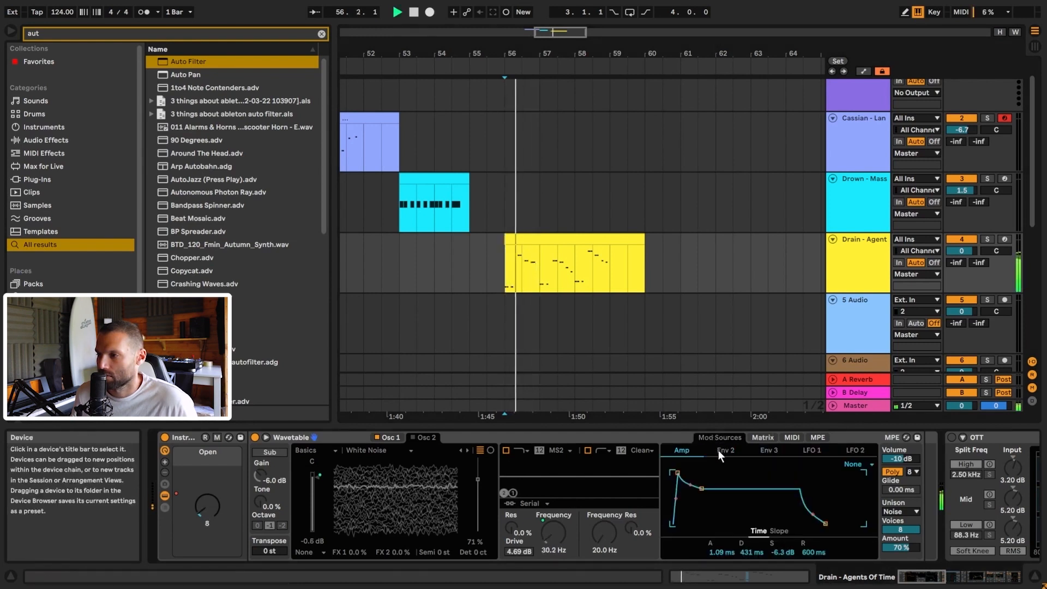
Set Wavetable's Unison mode to None and audition the clip.
left_click(903, 512)
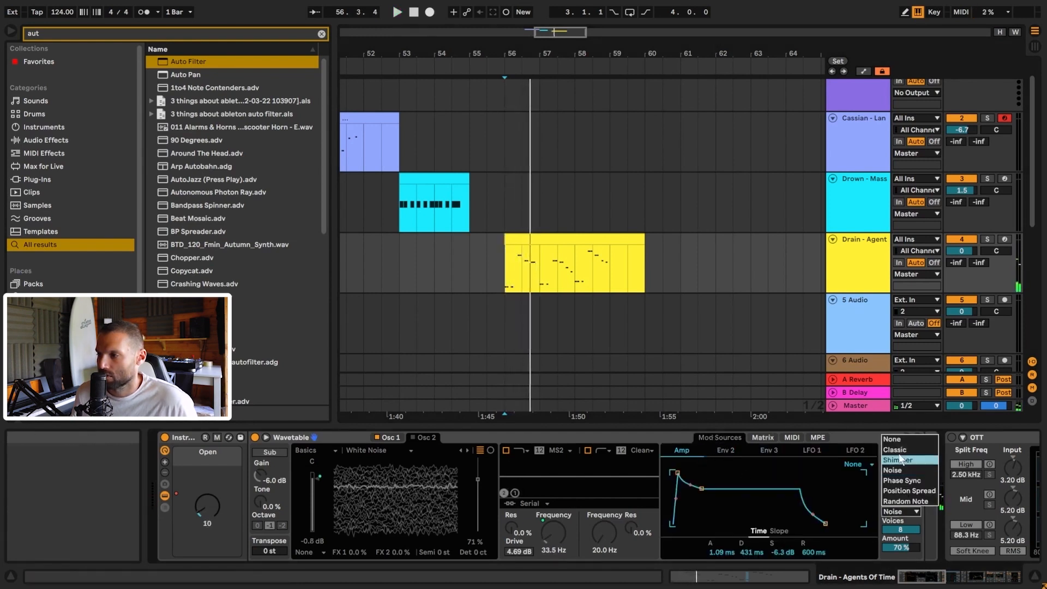
left_click(895, 439)
key("space")
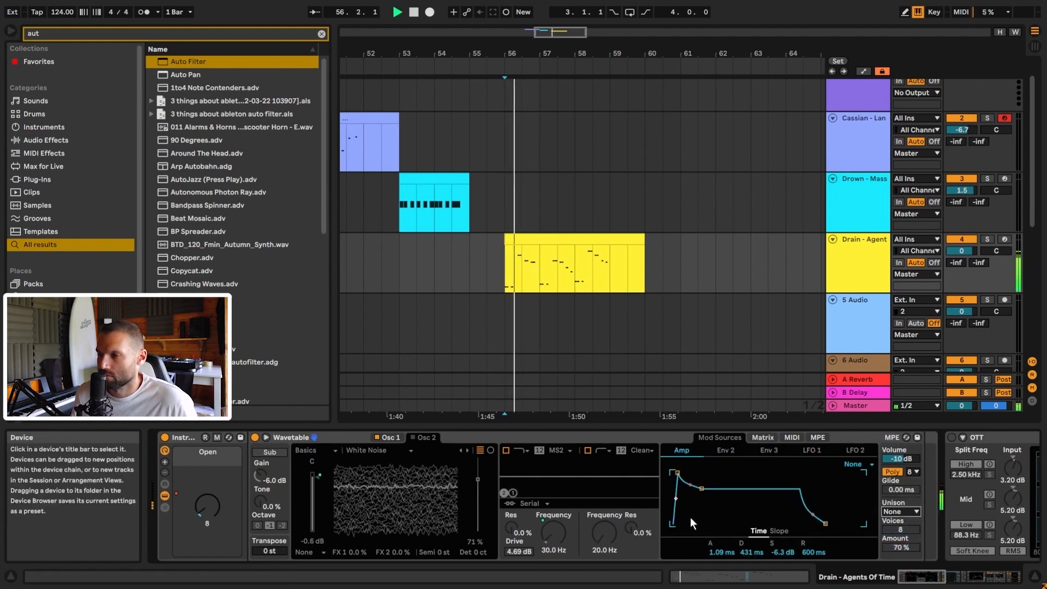
key("space")
Display oscillator 1 with its Basic Shapes wavetable and play a short part of the clip.
left_click(395, 437)
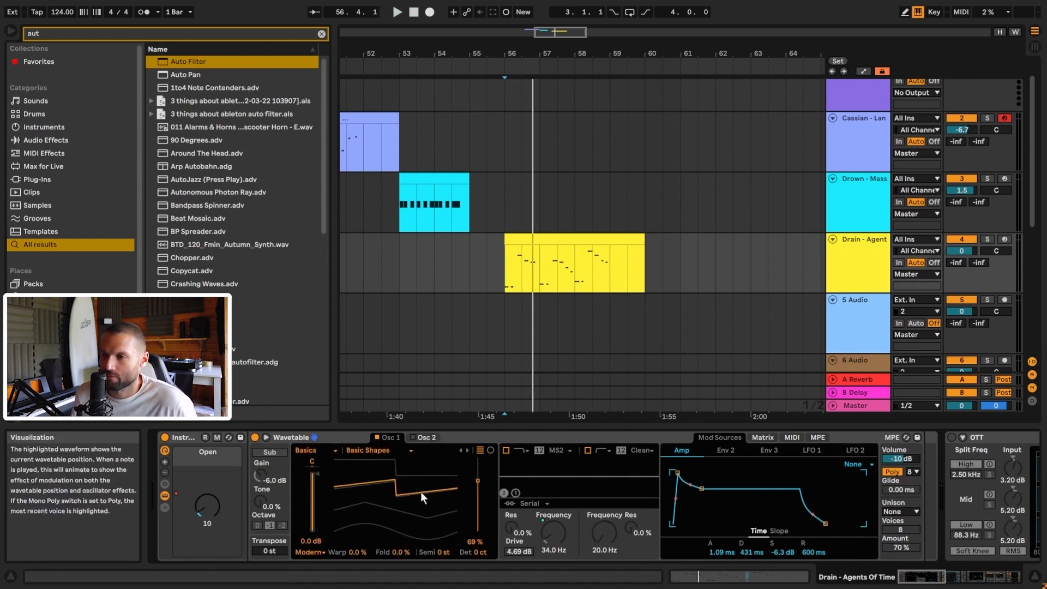
key("space")
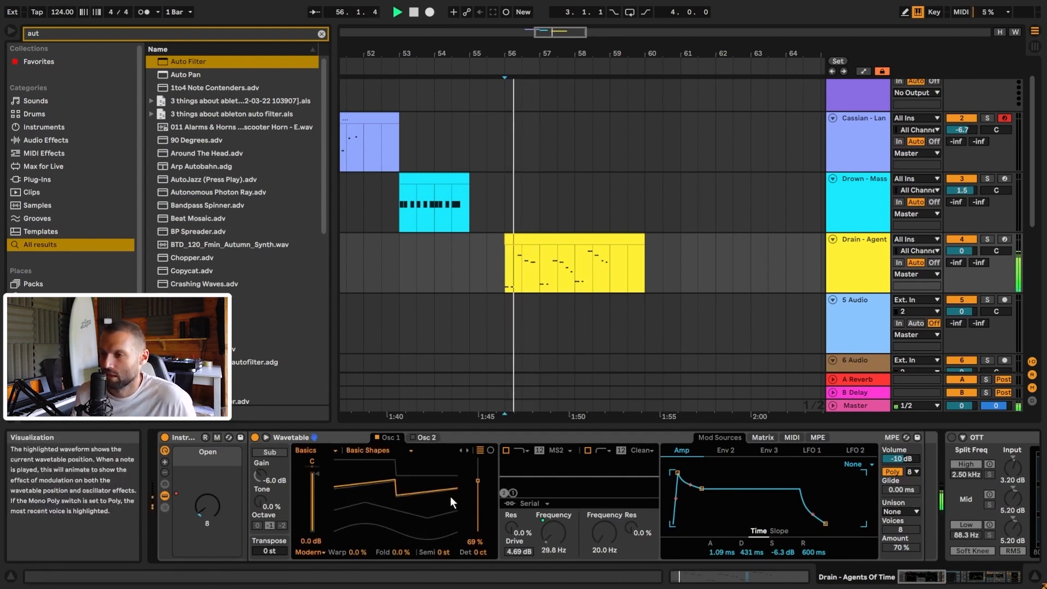
key("space")
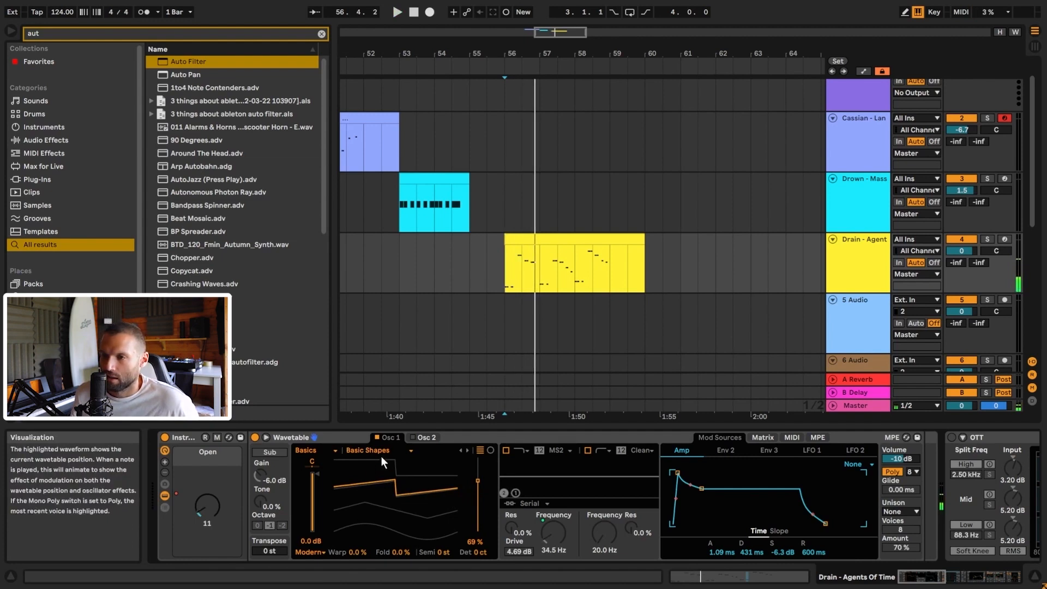
Switch oscillator 2 with the White Noise wavetable back on and audition it in the playing clip.
left_click(423, 437)
left_click(413, 436)
key("space")
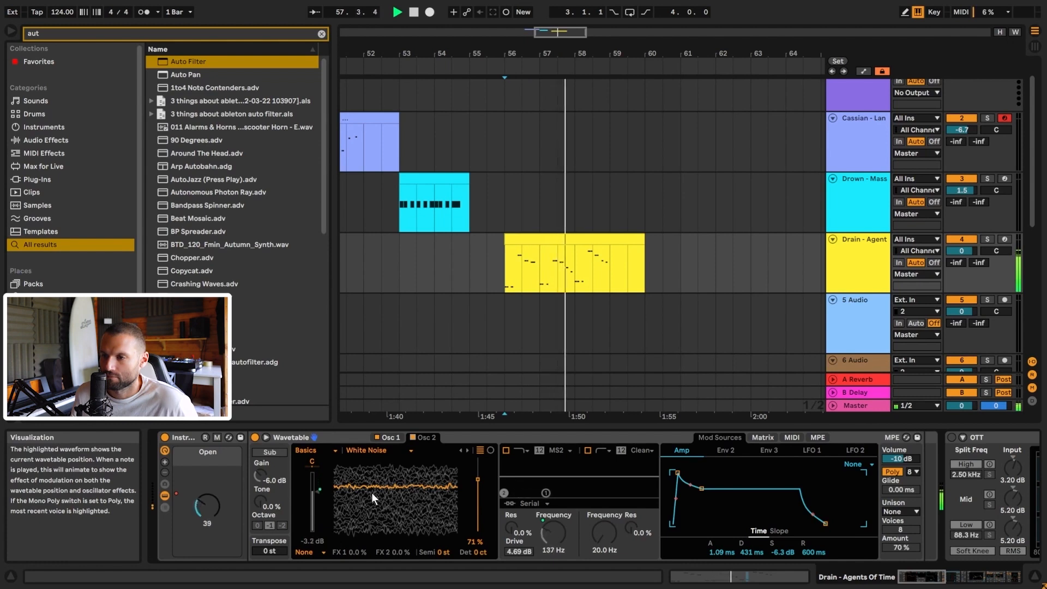
left_click(377, 451)
left_click(379, 438)
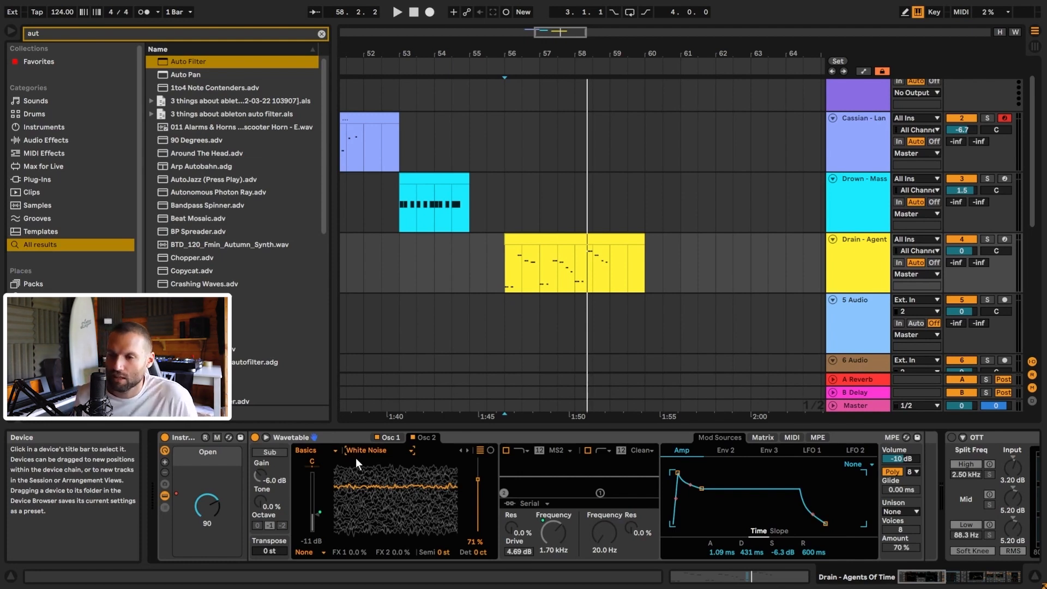
Replay the start of the clip with both oscillators and compare the oscillator 1 and oscillator 2 settings.
key("space")
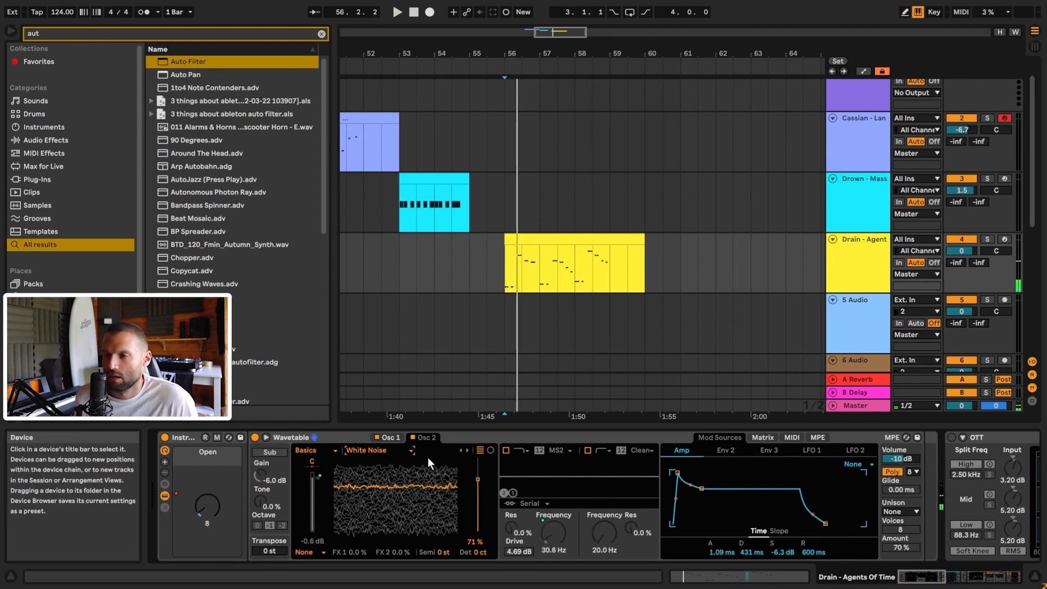
key("space")
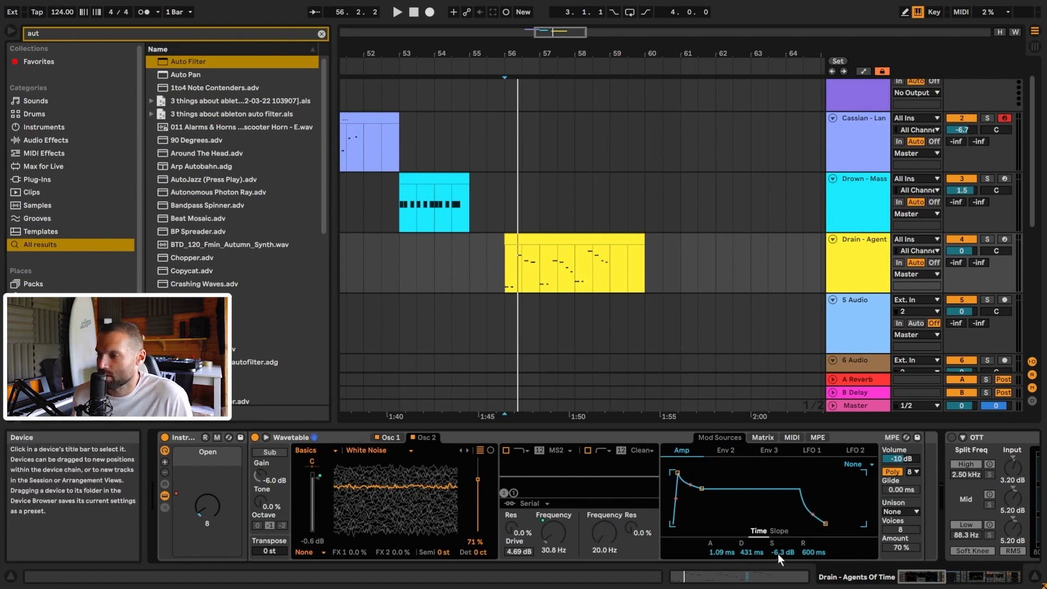
key("space")
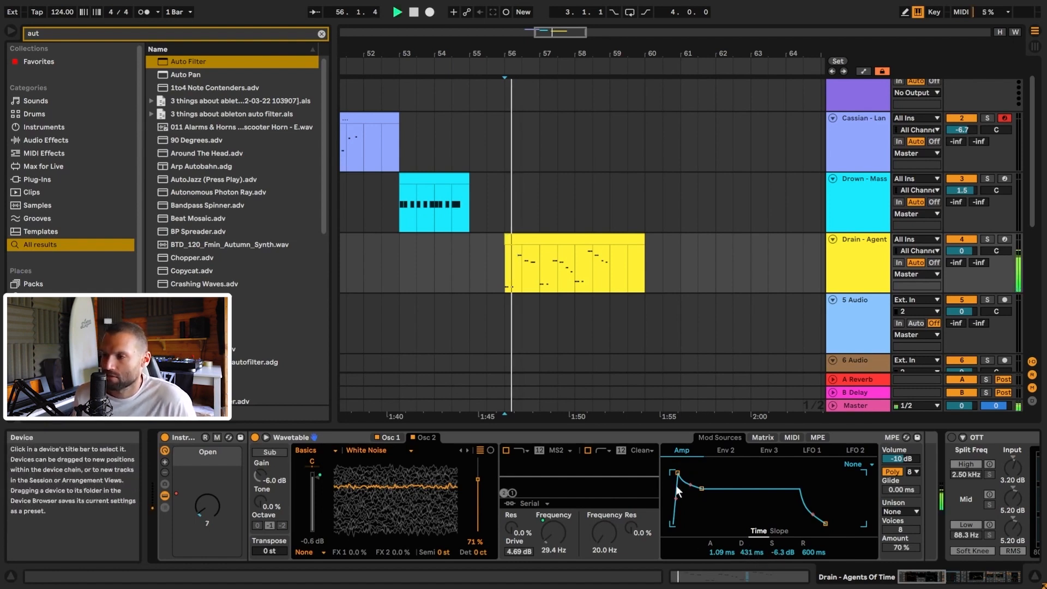
left_click(394, 437)
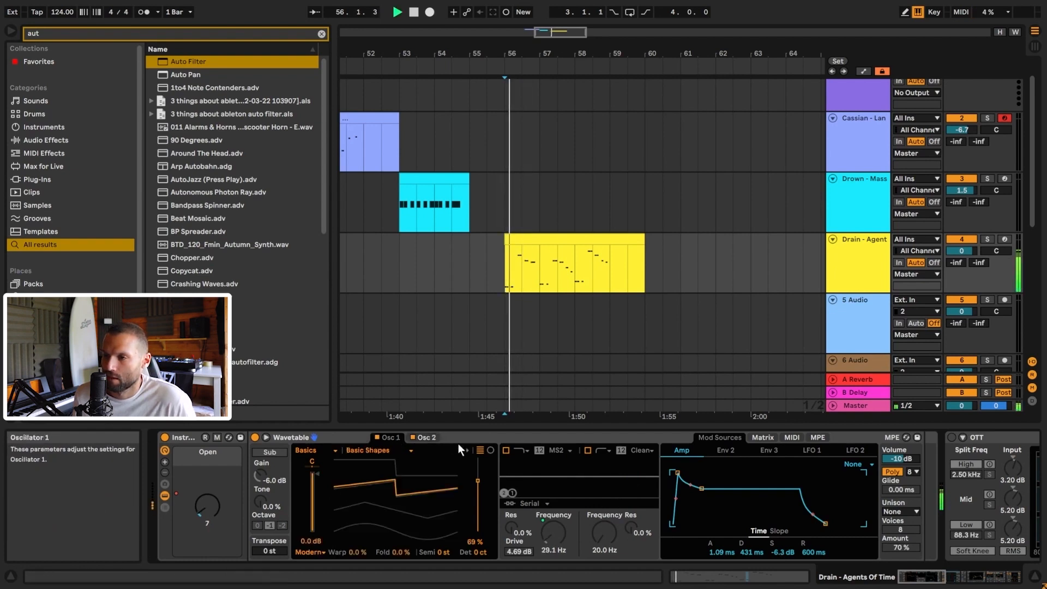
left_click(430, 438)
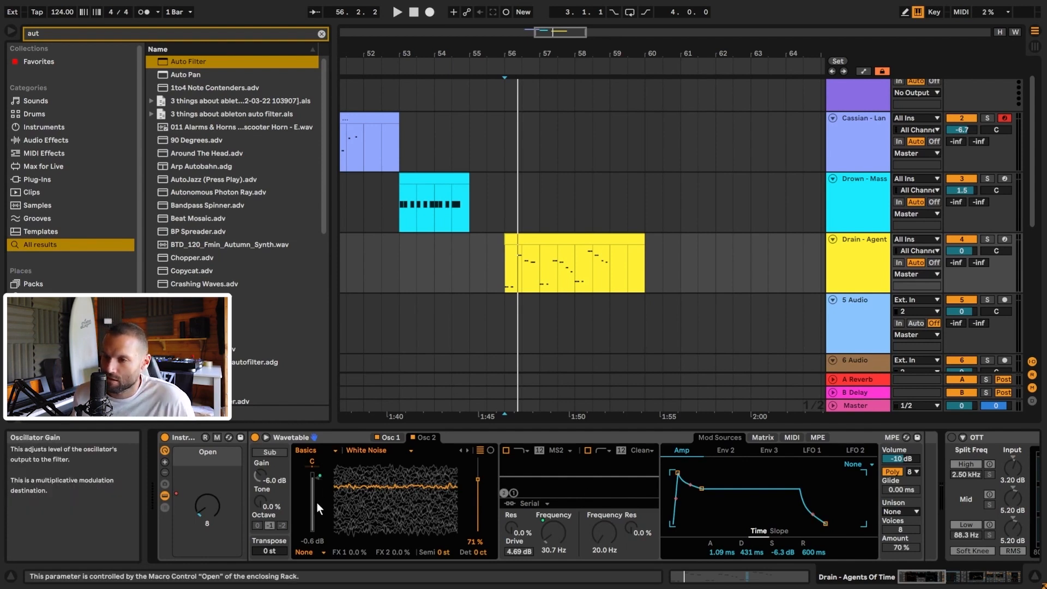
key("space")
key("space")
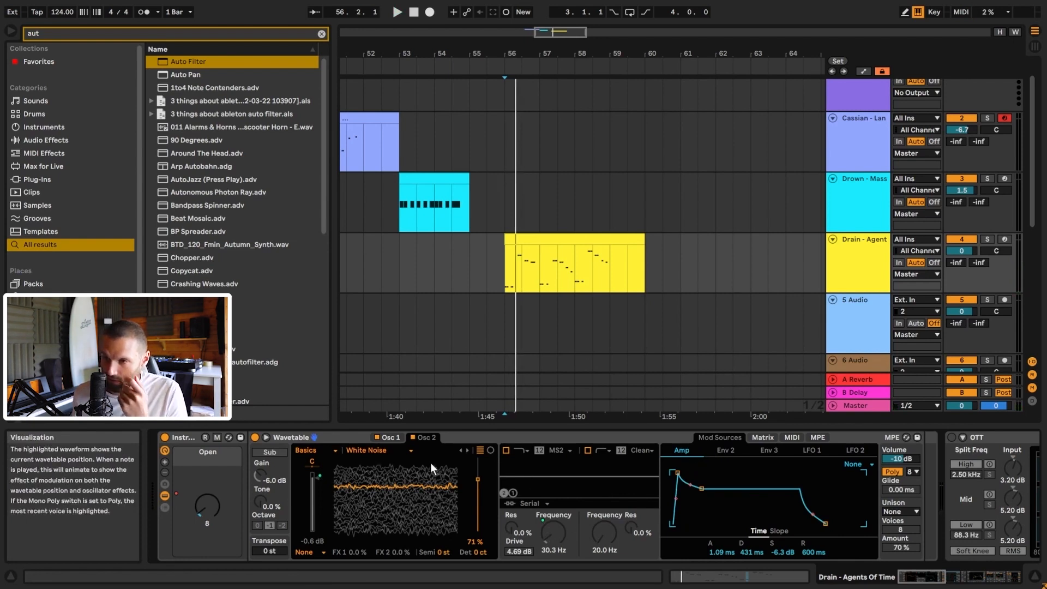
Switch Wavetable's filter 1 back on and play the clip with it.
left_click(490, 438)
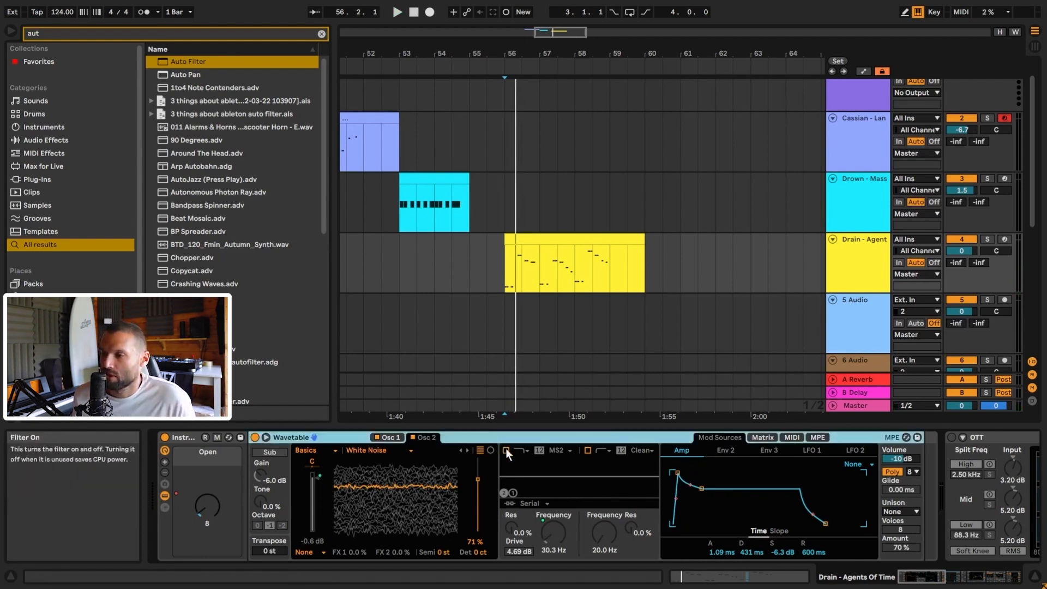
left_click(506, 448)
key("space")
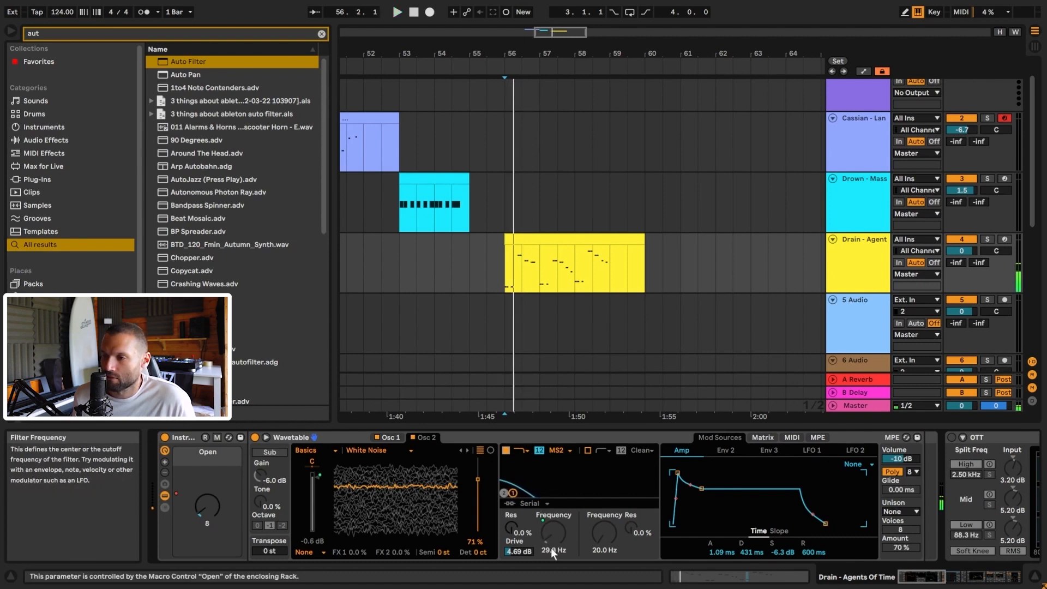
Examine the Env 2 envelope shape and its modulation of Filter 1 Freq in the matrix.
left_click(728, 450)
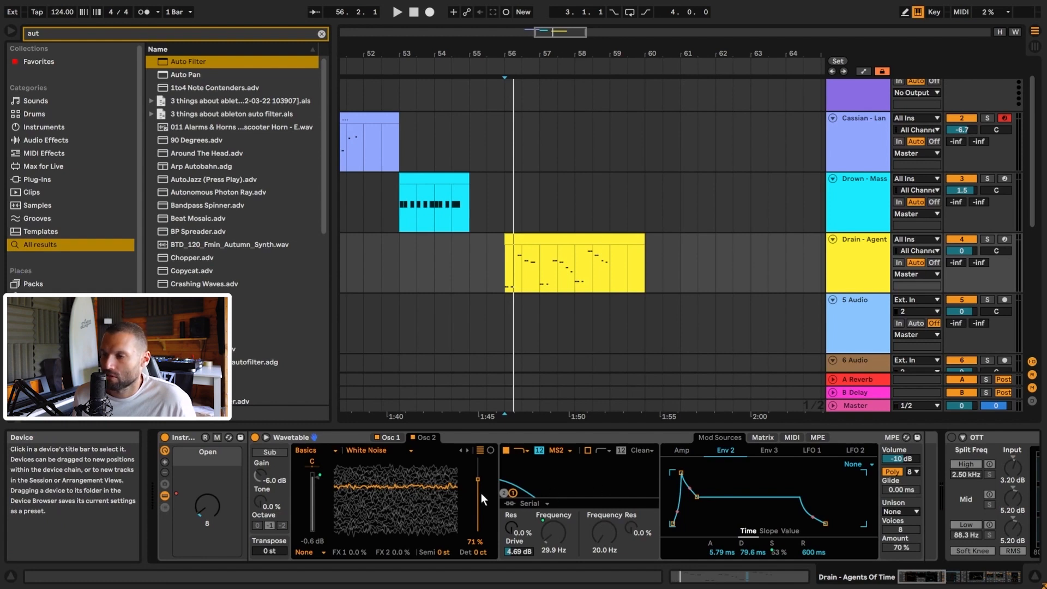
left_click(757, 439)
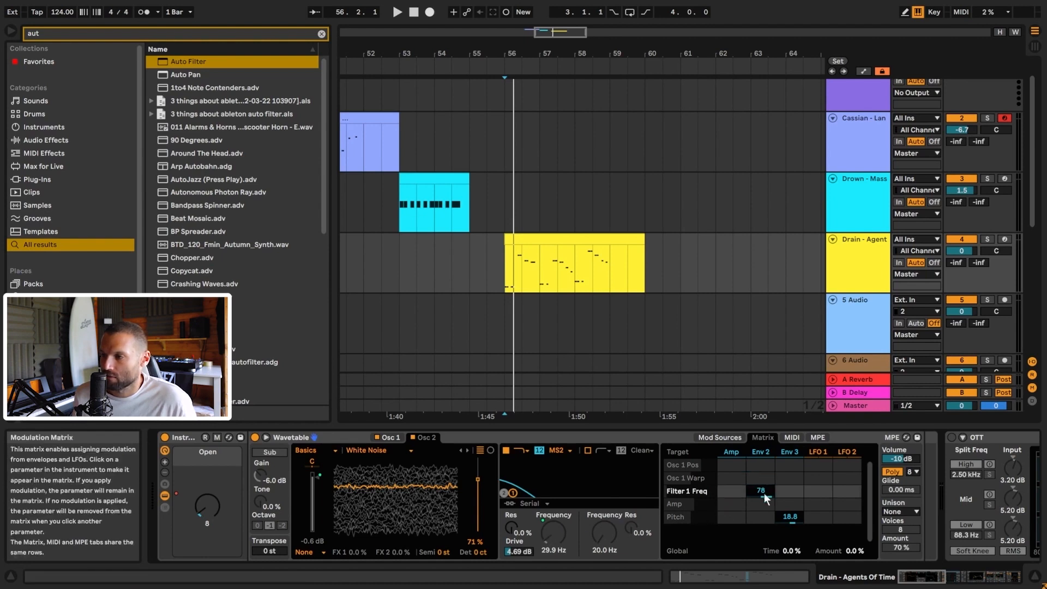
left_click(761, 454)
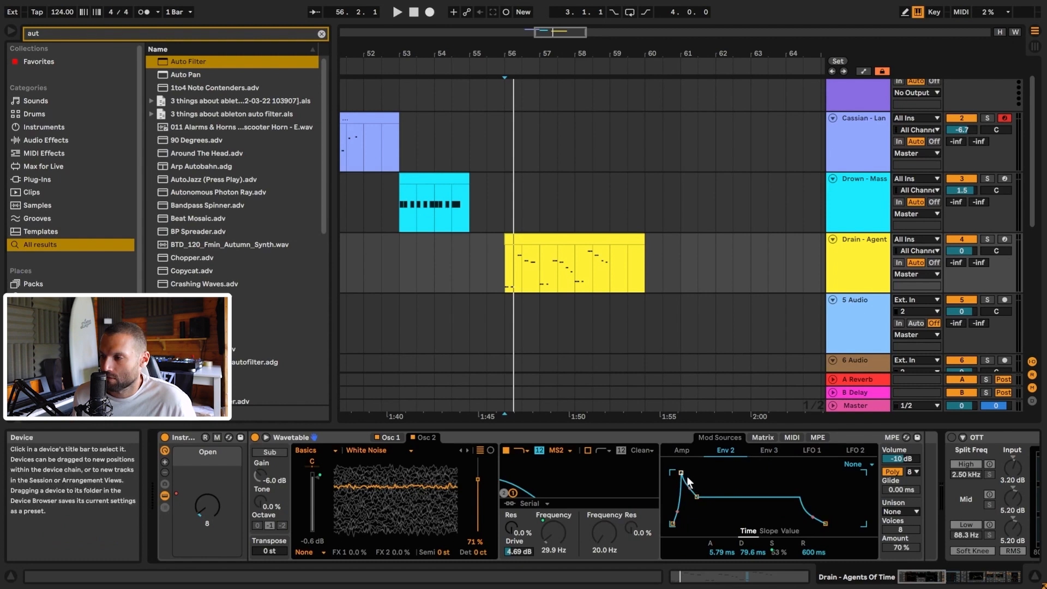
left_click(762, 437)
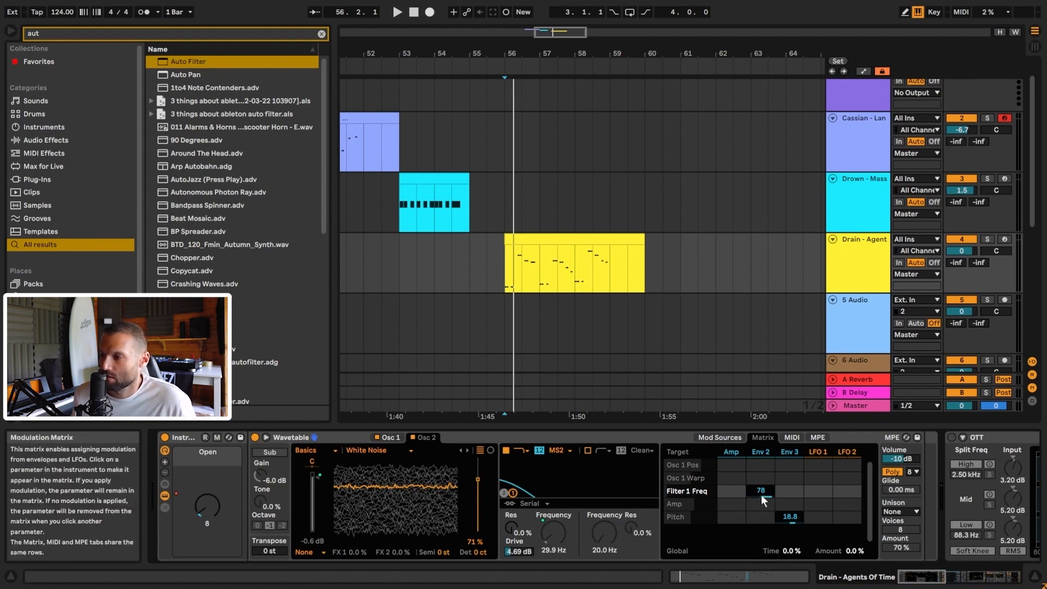
Reset the Global modulation Amount to 100% and audition the filter envelope on the clip.
double_click(852, 550)
key("space")
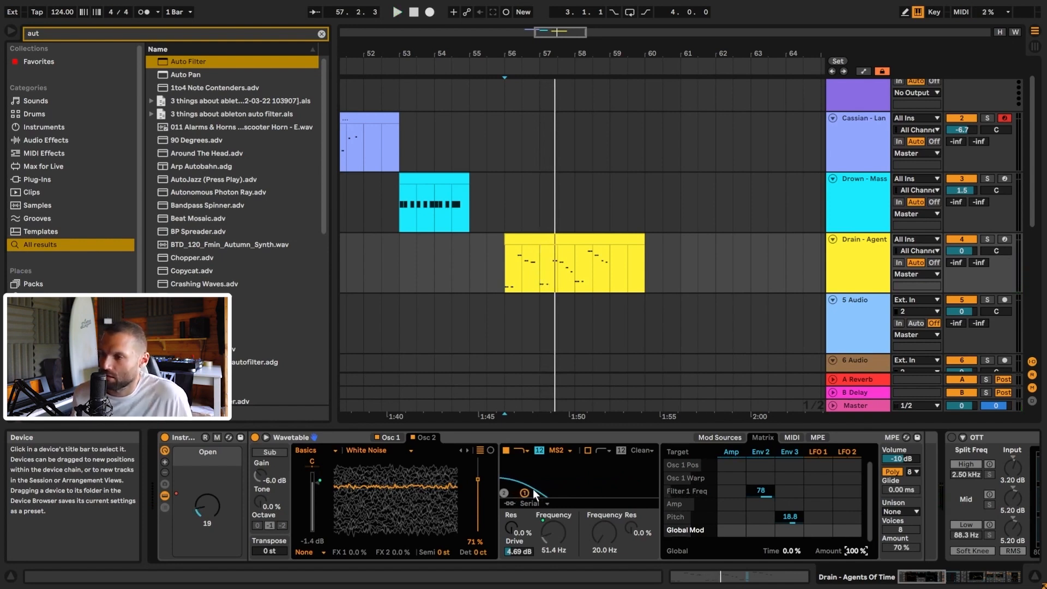
key("space")
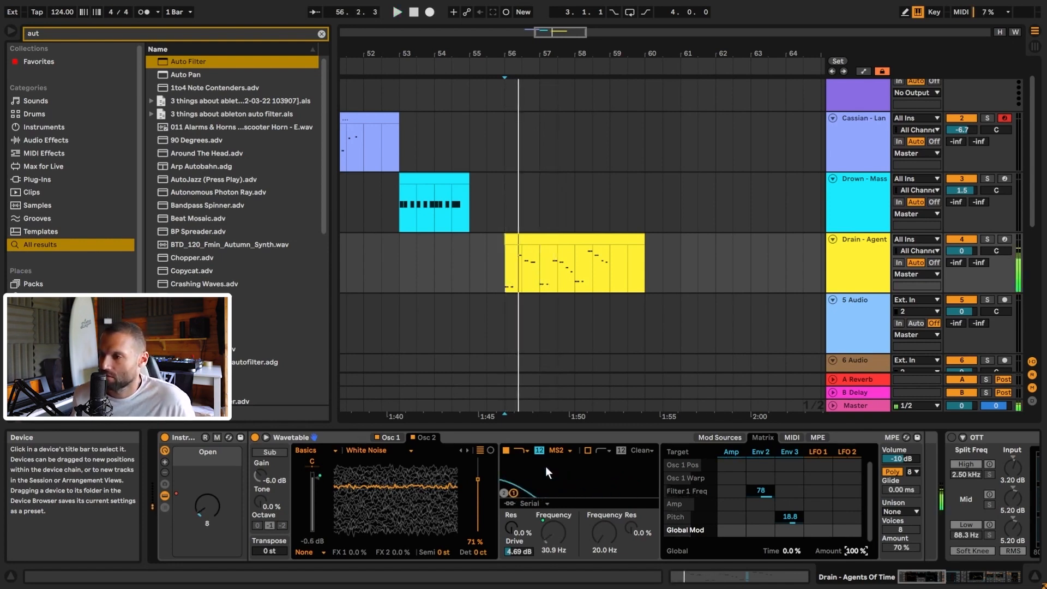
Review the available circuit types for filter 1, leaving MS2 selected.
left_click(557, 451)
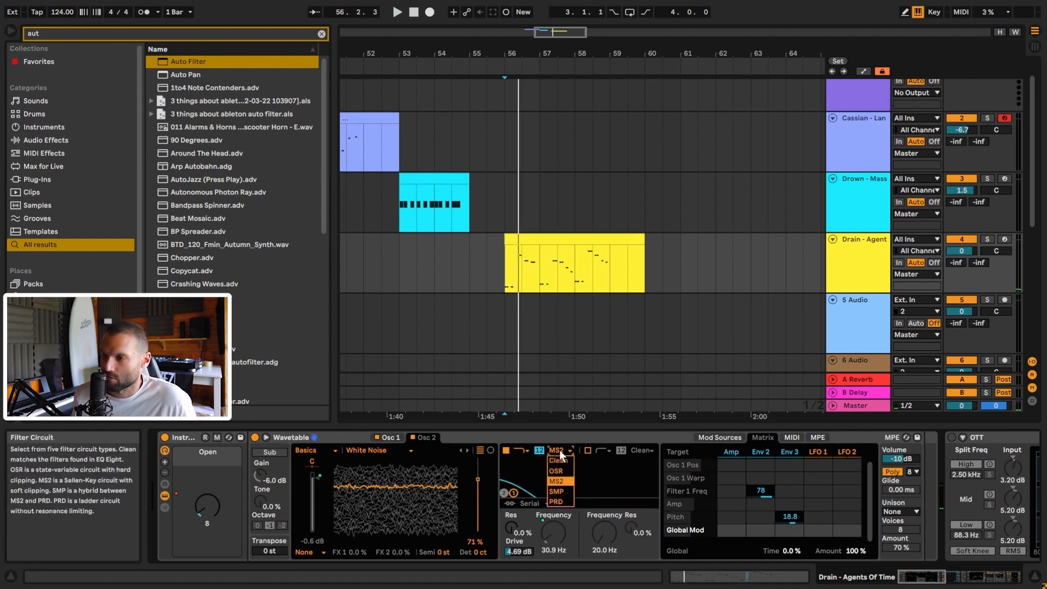
left_click(559, 450)
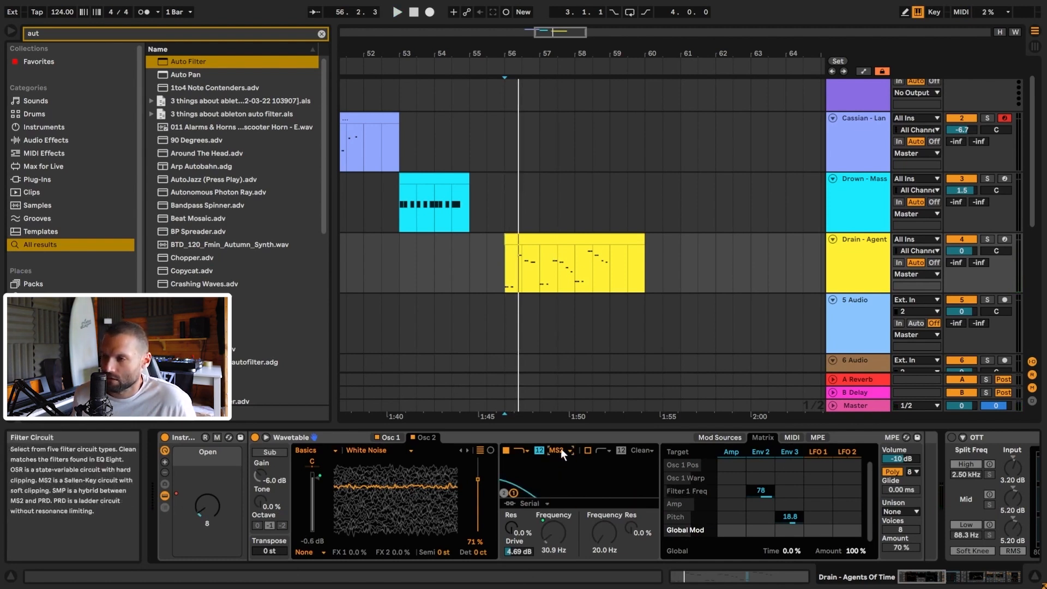
Remove the filter 1 drive by setting it to 0 dB and try the Clean circuit, auditioning the clip after each change.
left_click(516, 551)
type("0")
key("Return")
key("space")
key("space")
left_click(558, 451)
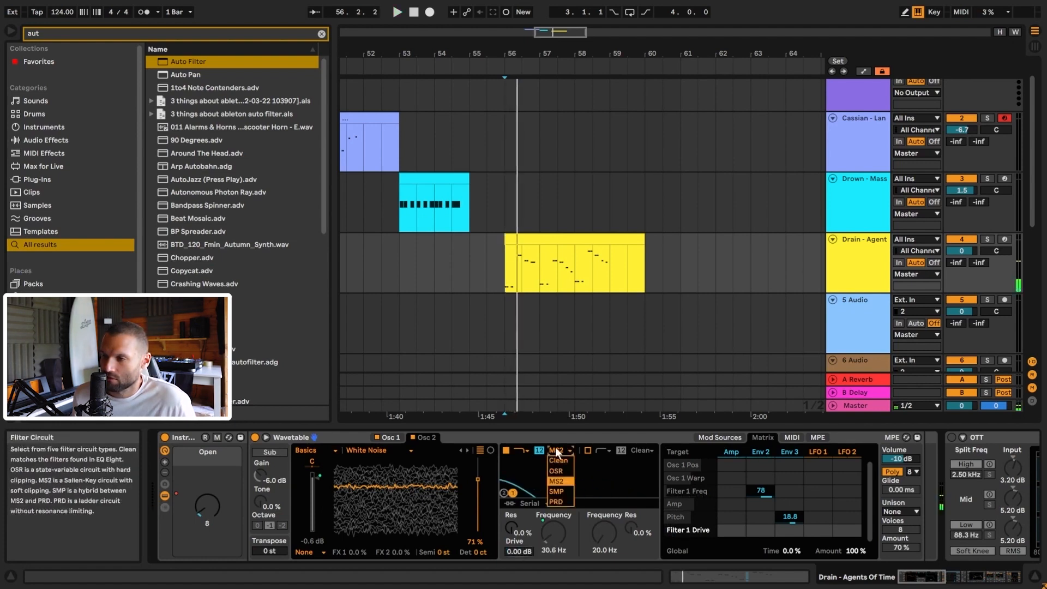
left_click(557, 461)
key("space")
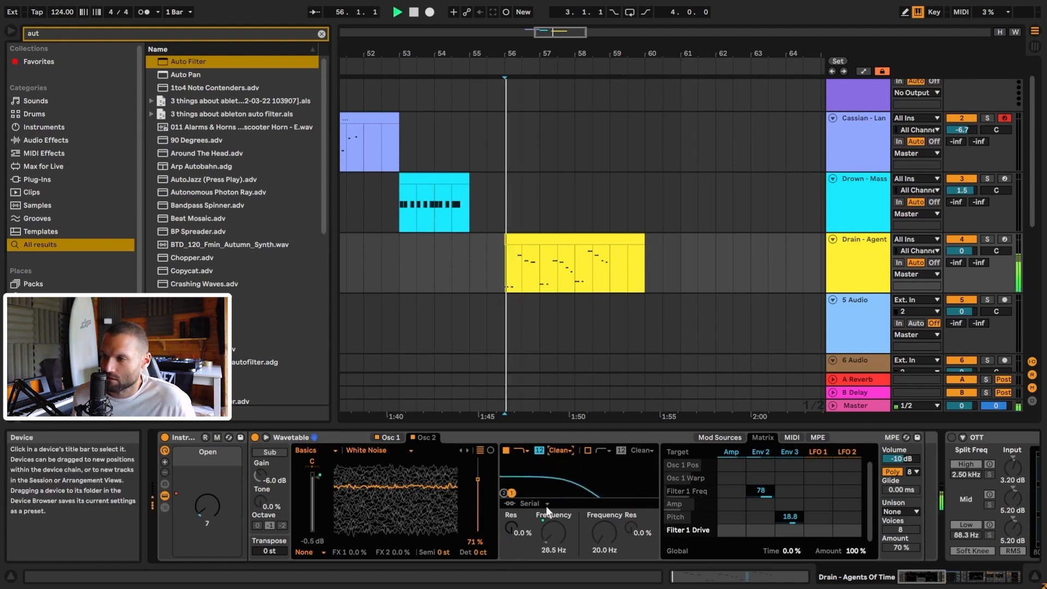
Return filter 1 to the MS2 circuit with 4.69 dB of drive and audition the clip.
left_click(559, 450)
left_click(560, 482)
left_click_drag(518, 551, 518, 532)
key("space")
key("space")
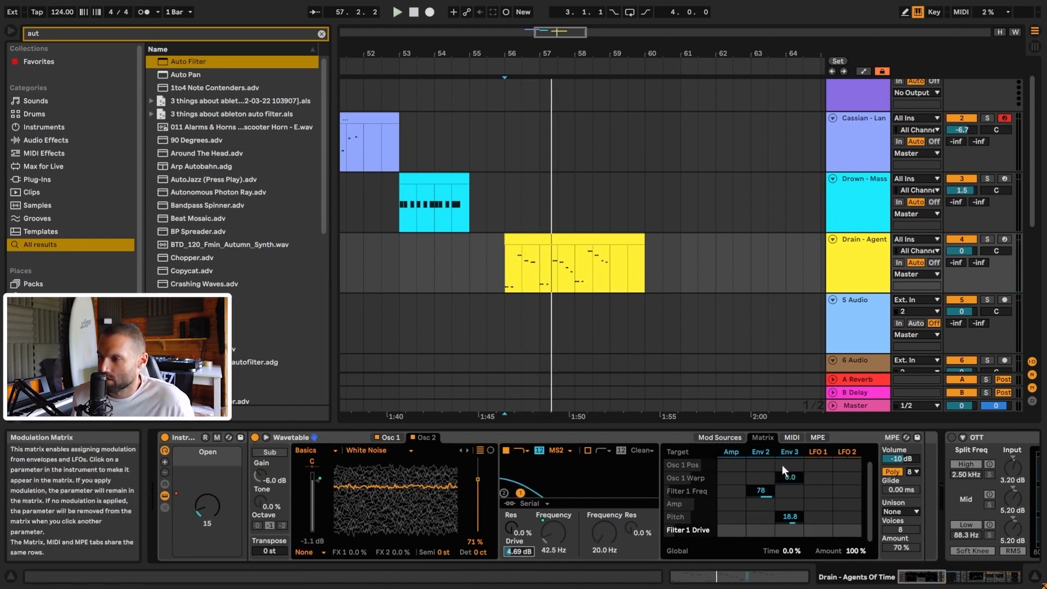
Examine the Env 3 envelope and its modulation of Pitch in the matrix while auditioning the clip.
left_click(784, 449)
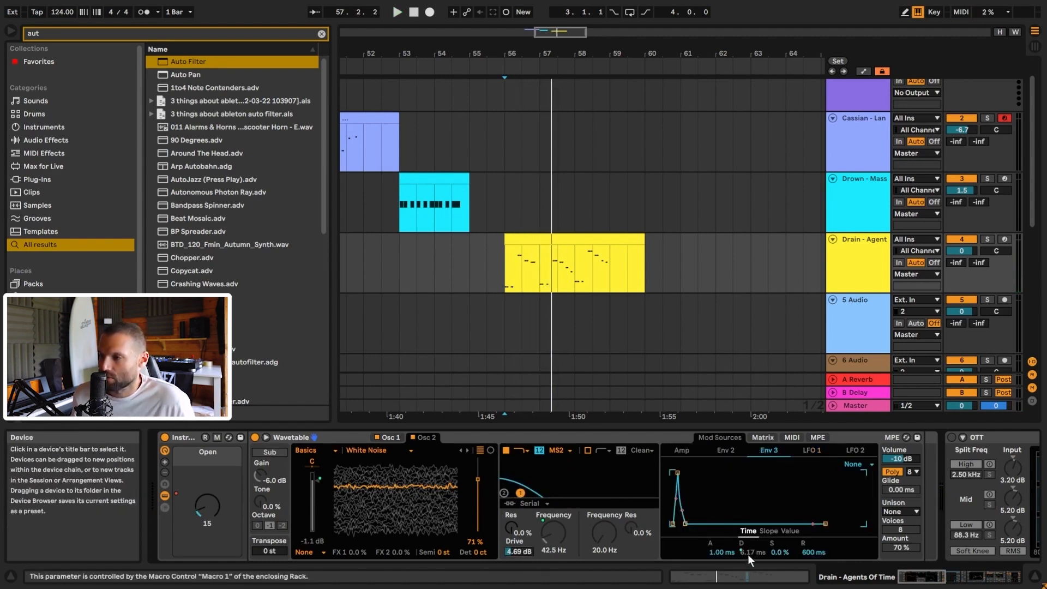
key("space")
left_click_drag(746, 554, 746, 552)
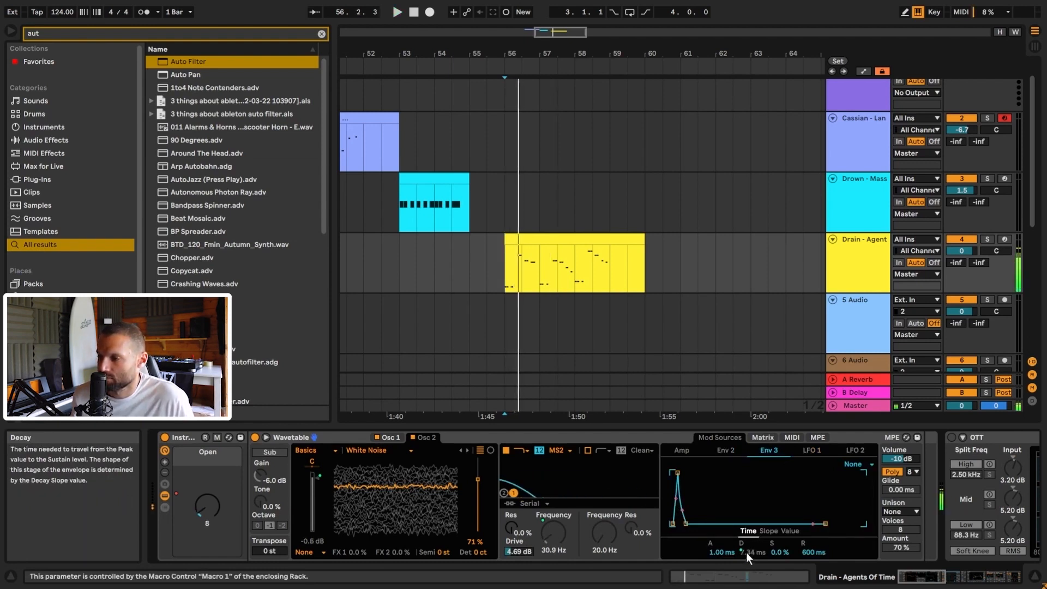
key("space")
key("space")
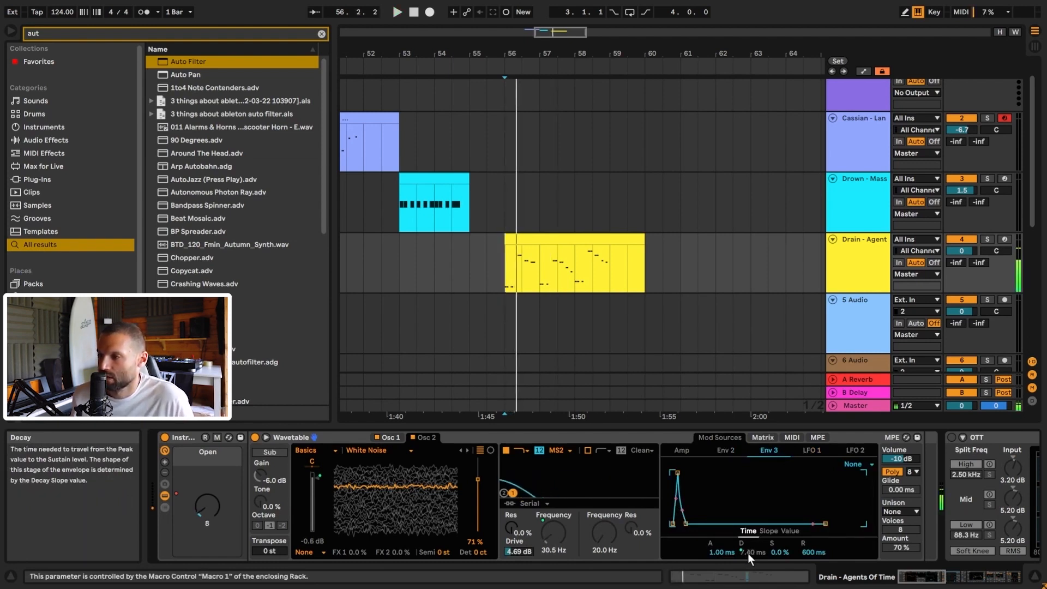
left_click(762, 437)
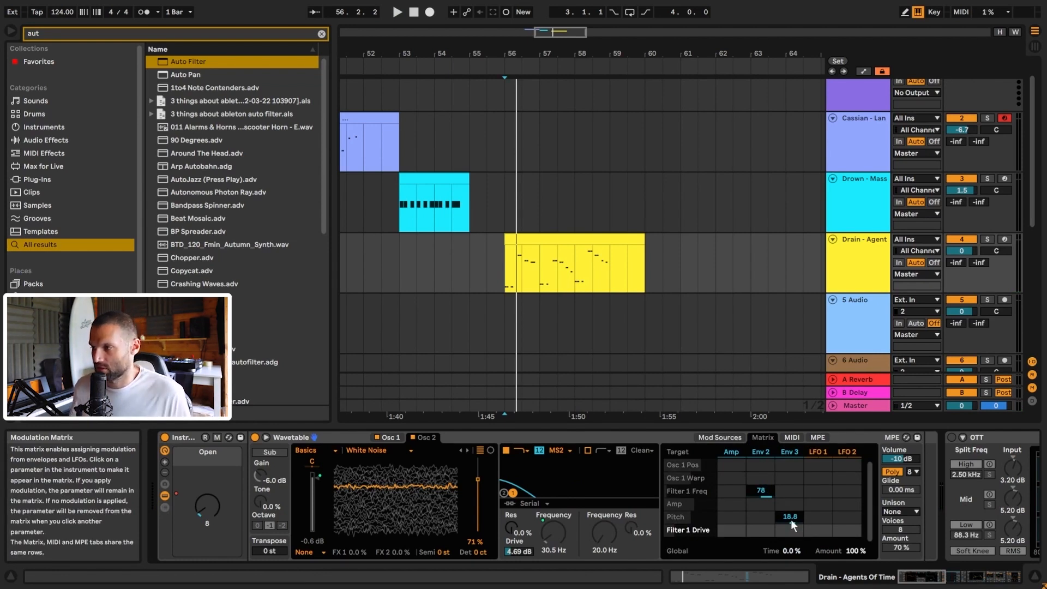
key("space")
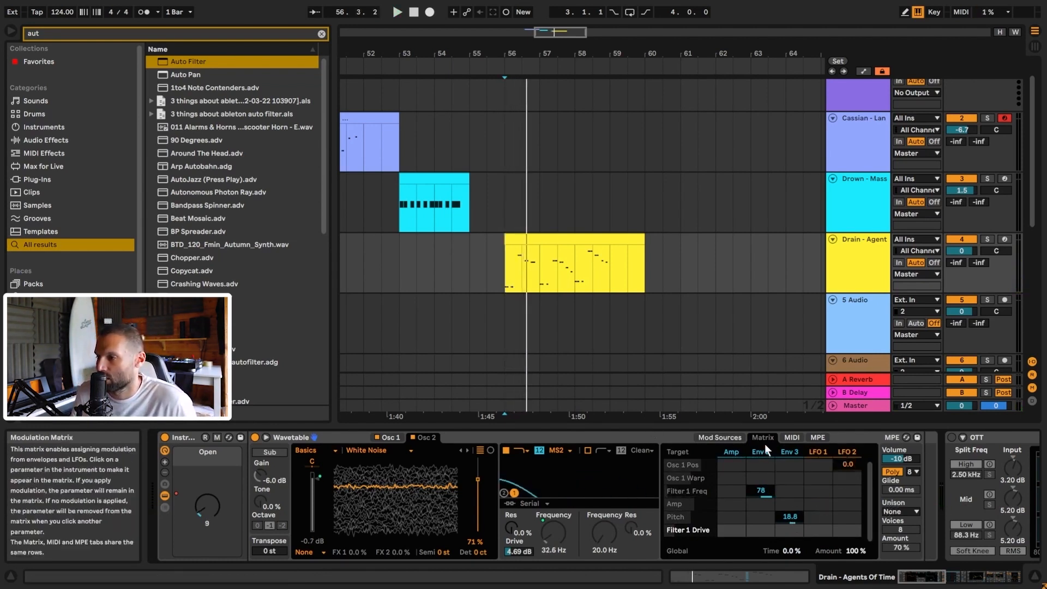
Set Wavetable's unison mode to Noise and audition the clip.
left_click(900, 511)
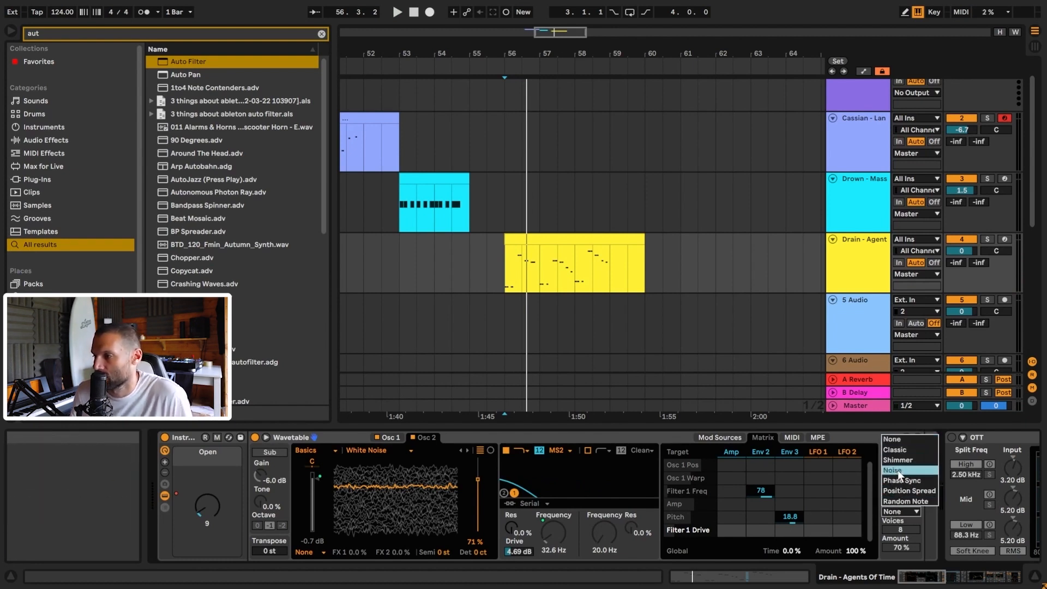
left_click(892, 470)
key("space")
key("space")
Play the clip from bar 58 and compare the sound with unison set to None and back on Noise.
left_click(577, 270)
key("space")
left_click(908, 512)
left_click(905, 439)
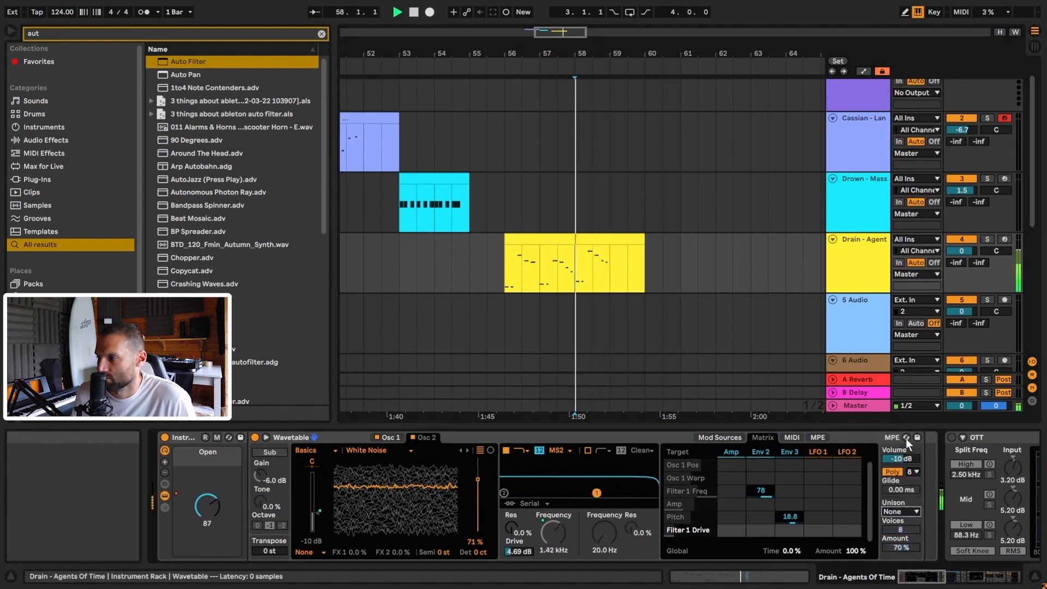
left_click(912, 509)
left_click(908, 470)
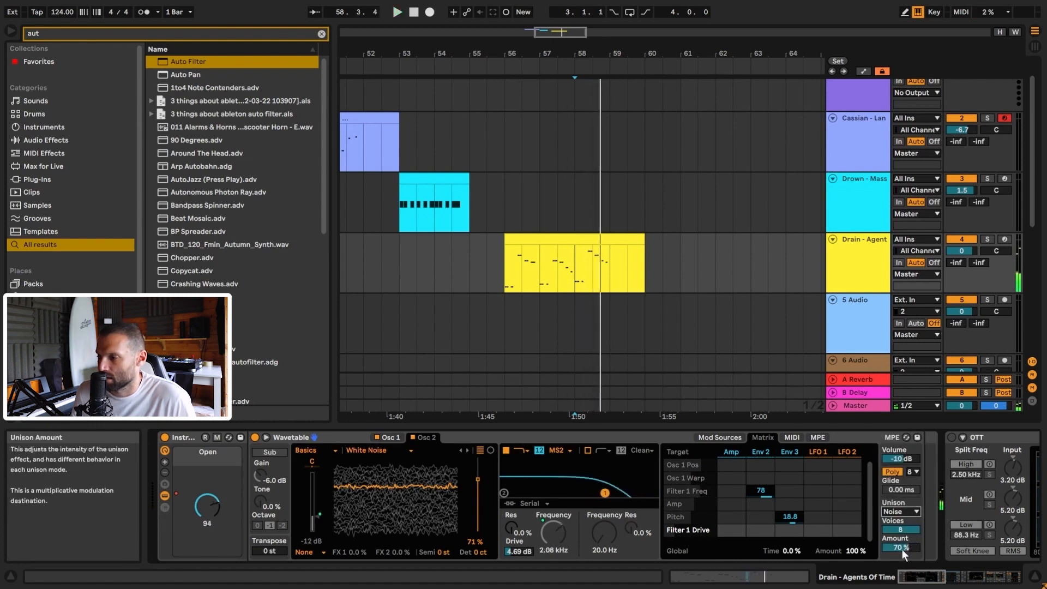
mouse_move(902, 548)
left_mouse_down()
mouse_move(902, 573)
mouse_move(902, 549)
mouse_move(906, 558)
left_mouse_up()
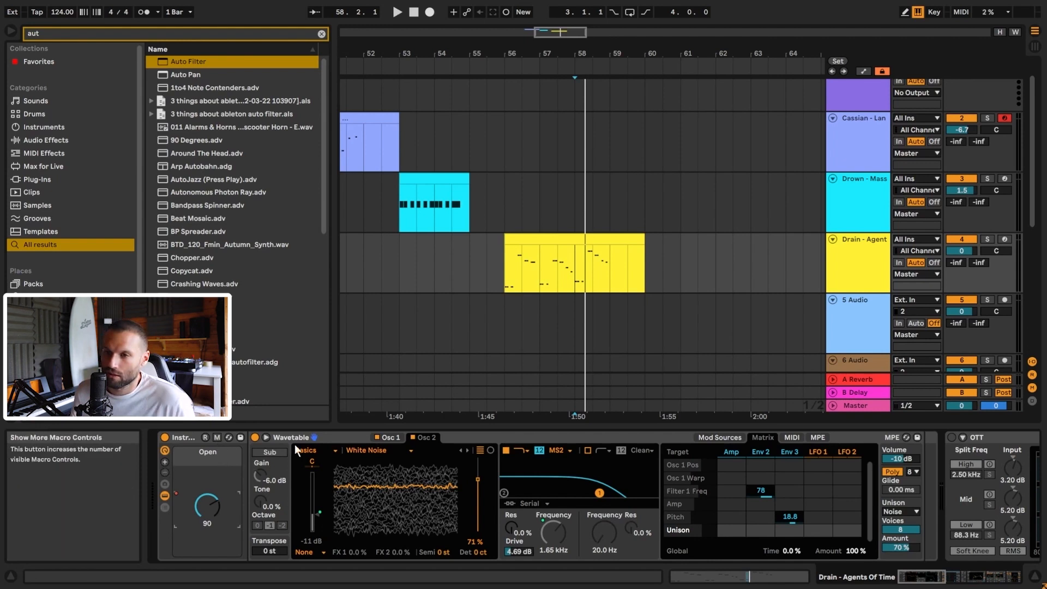
Expand the Instrument Rack to ten macro controls and open its macro mappings.
left_click(341, 438)
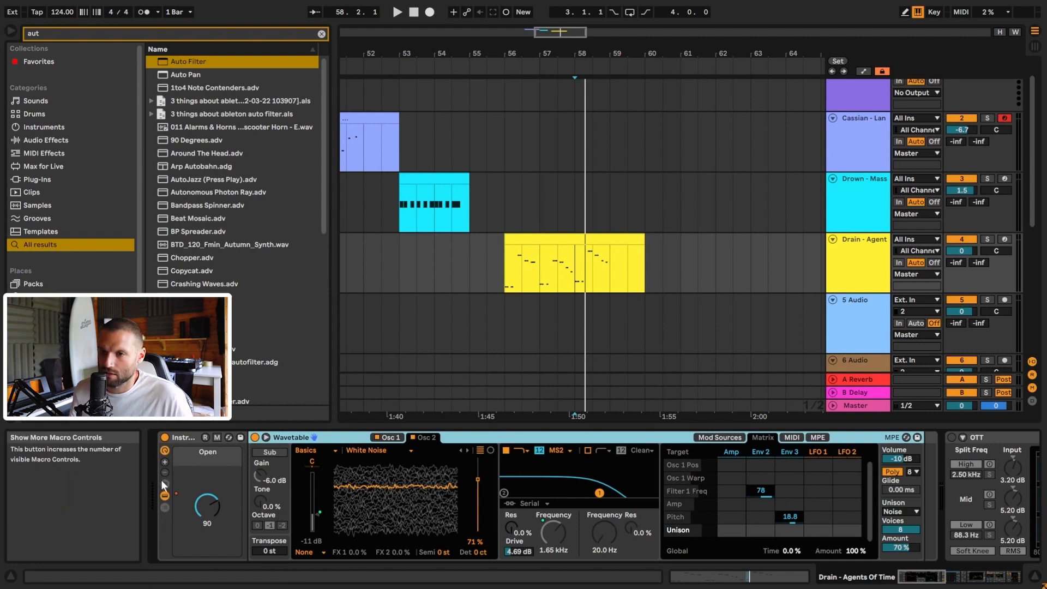
left_click(184, 437)
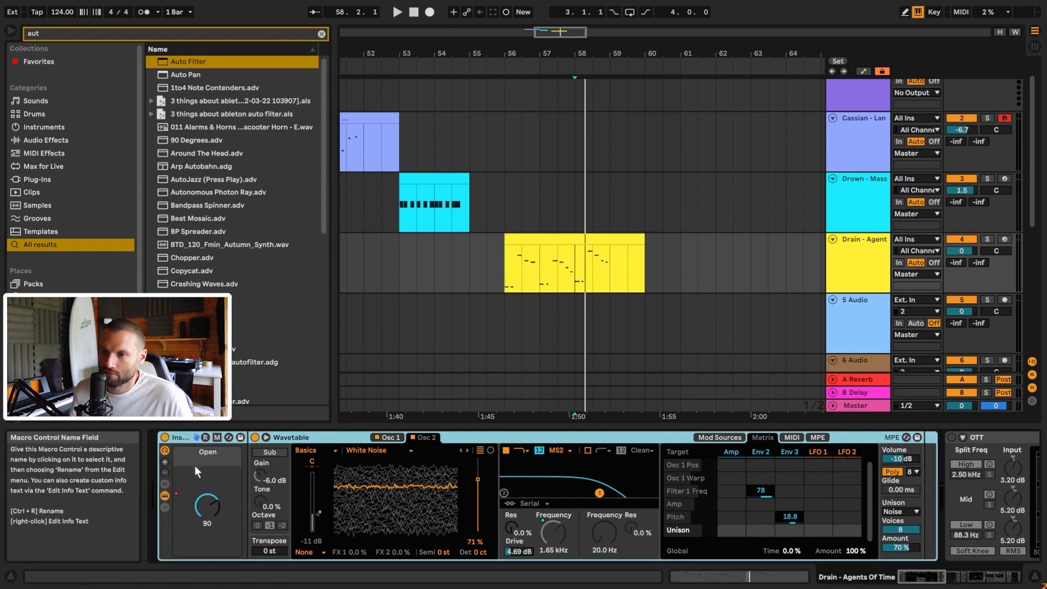
left_click(164, 462)
left_click(165, 462)
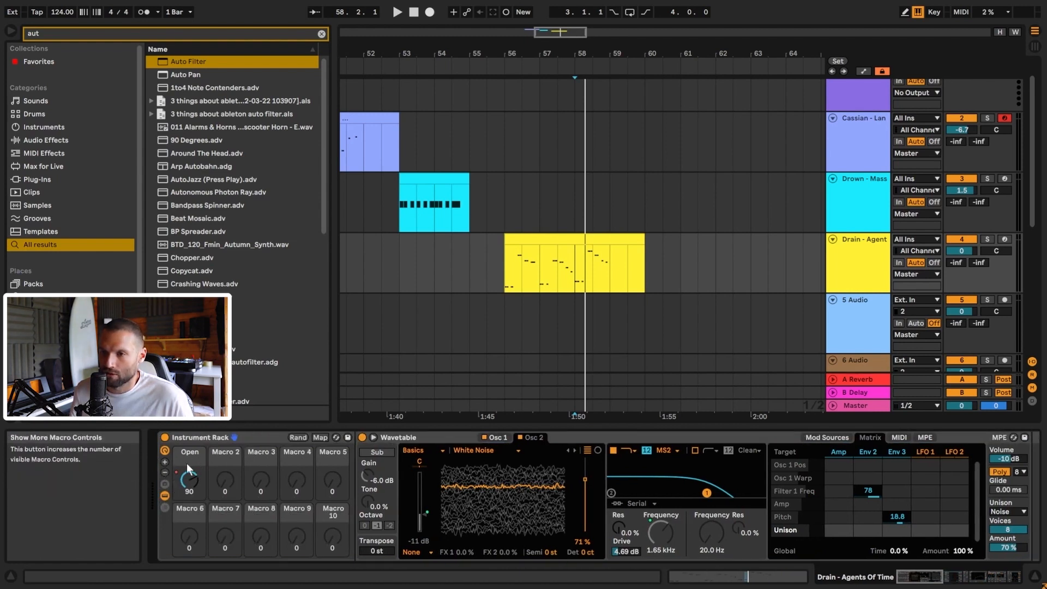
left_click(320, 437)
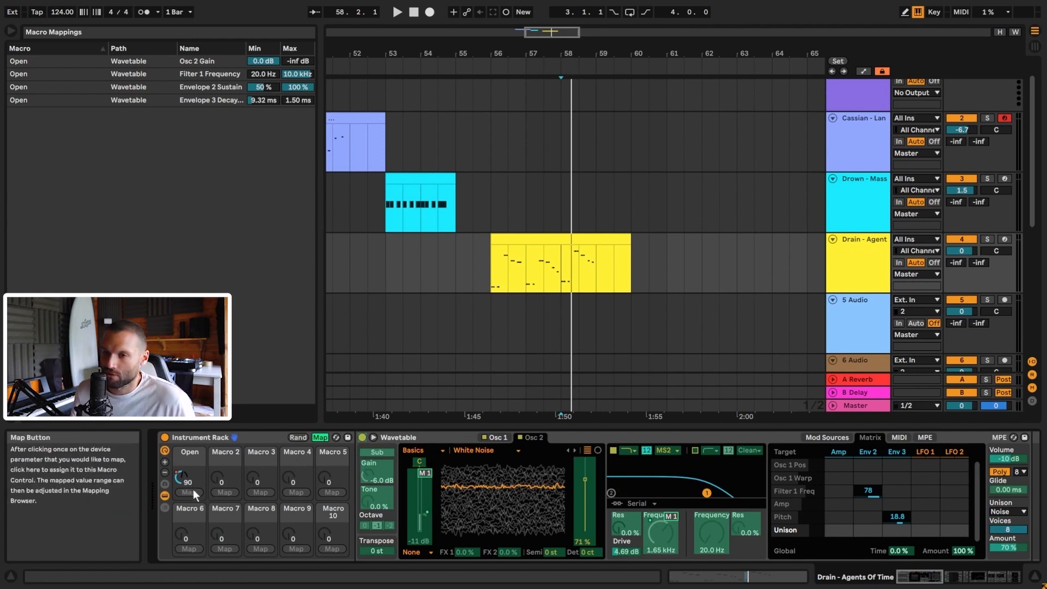
left_click(255, 440)
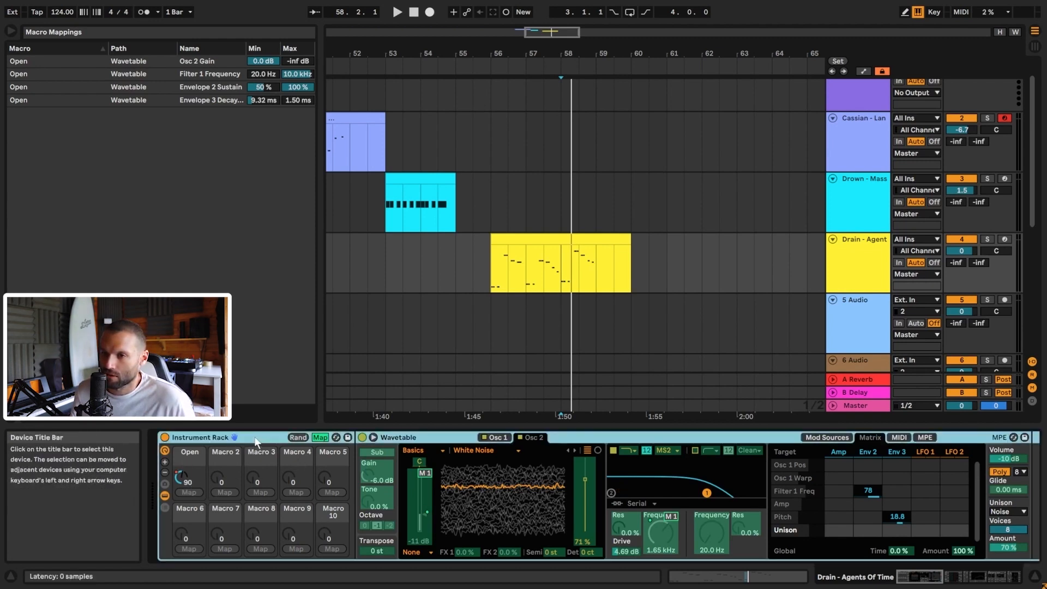
left_click(430, 438)
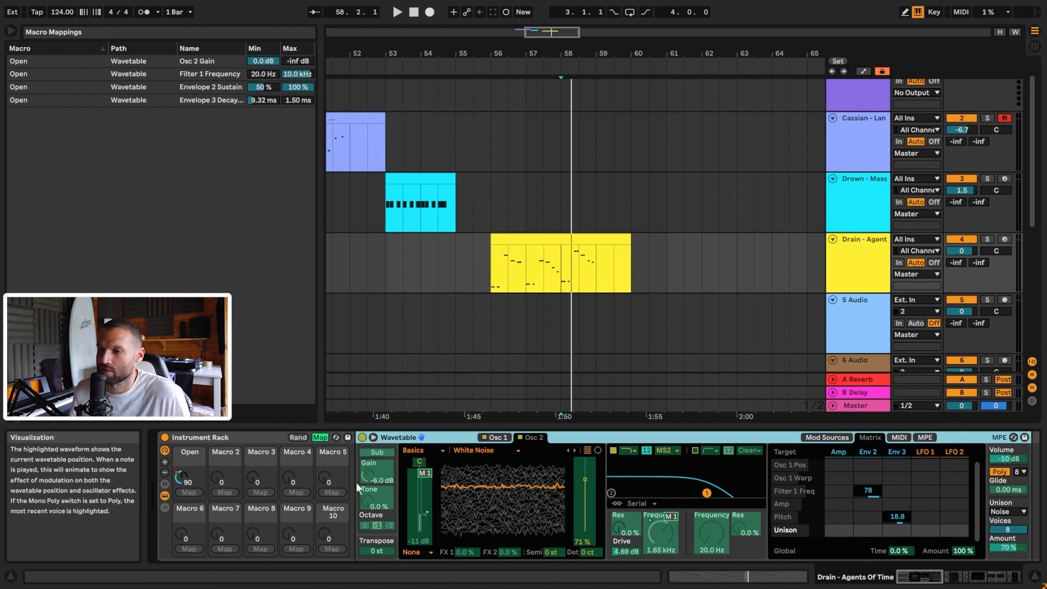
Try moving Filter 1 Frequency from the Open macro to the second macro with a maximum of 20.5 kHz, and test both macros.
left_click(666, 534)
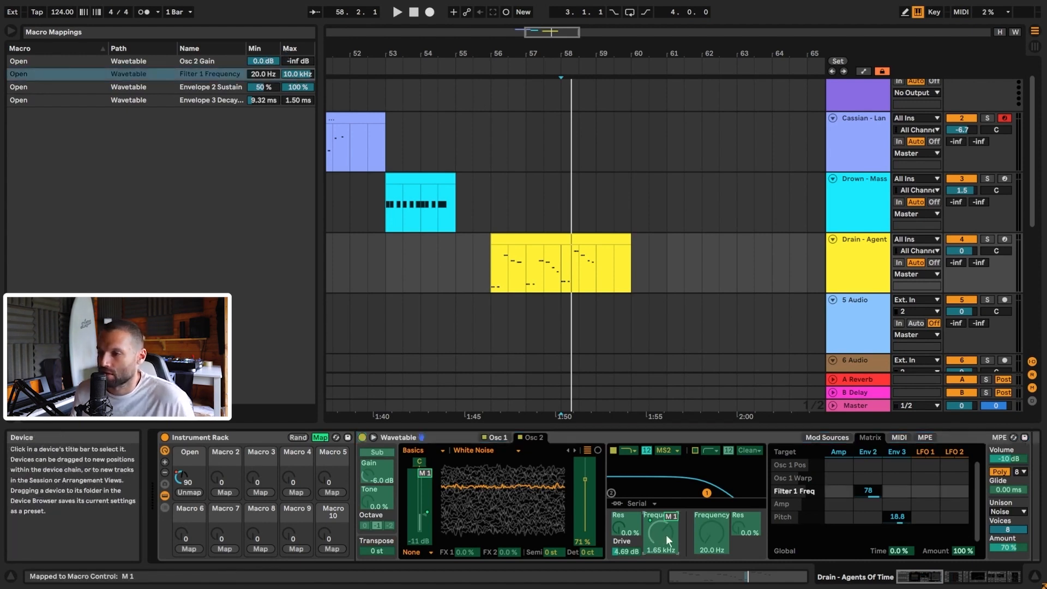
left_click(189, 491)
left_click(229, 493)
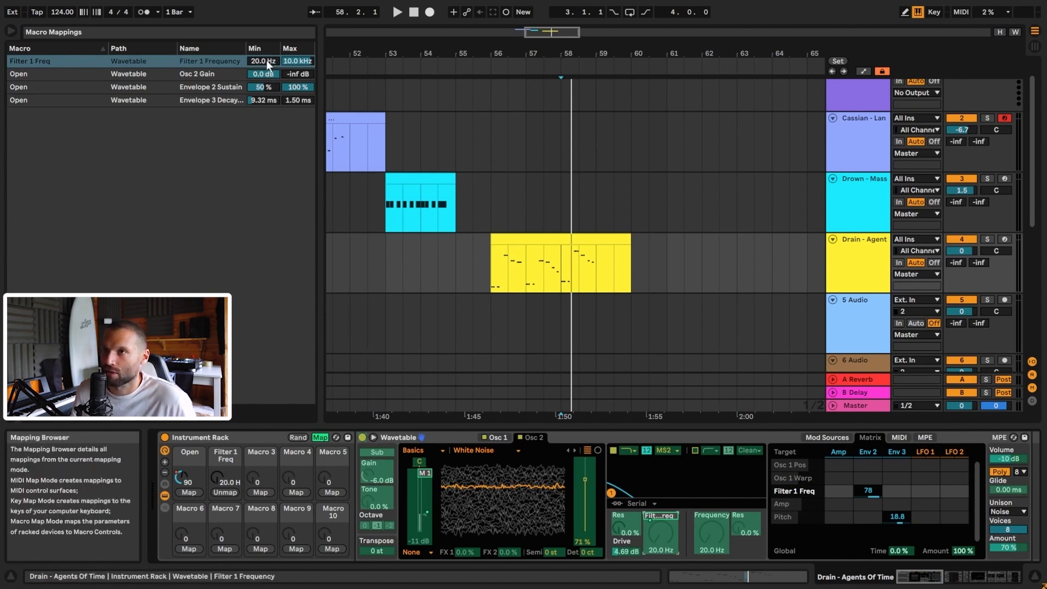
left_click_drag(297, 61, 297, 52)
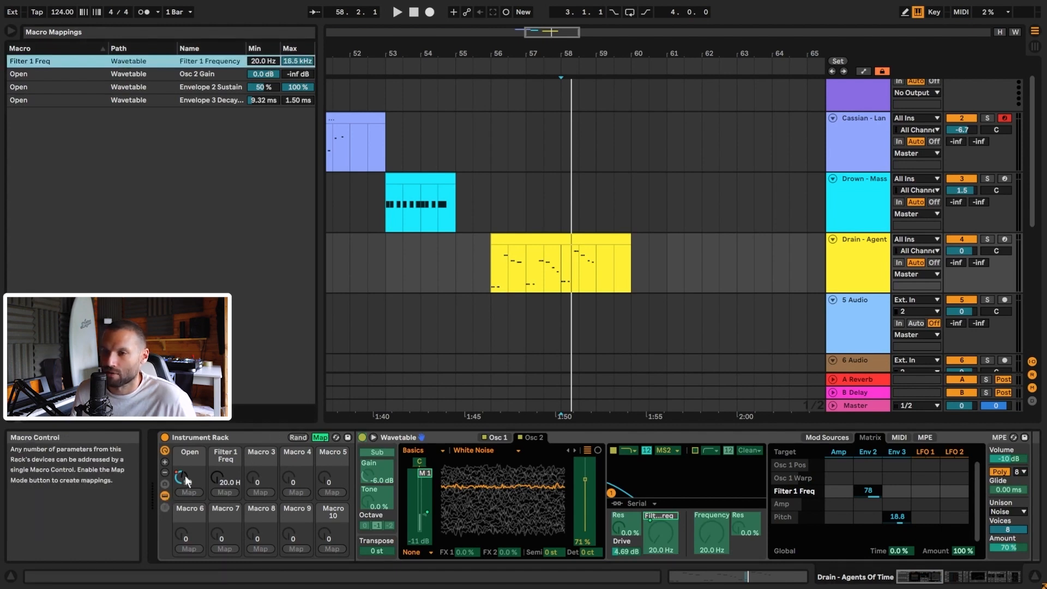
left_click_drag(182, 477, 182, 431)
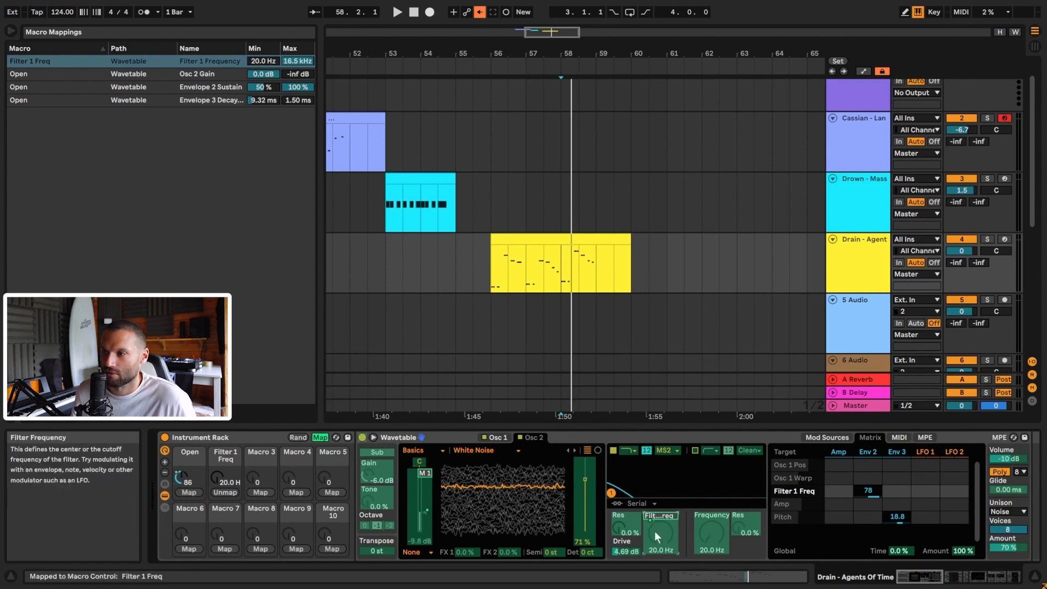
mouse_move(223, 482)
left_mouse_down()
mouse_move(224, 428)
mouse_move(224, 483)
left_mouse_up()
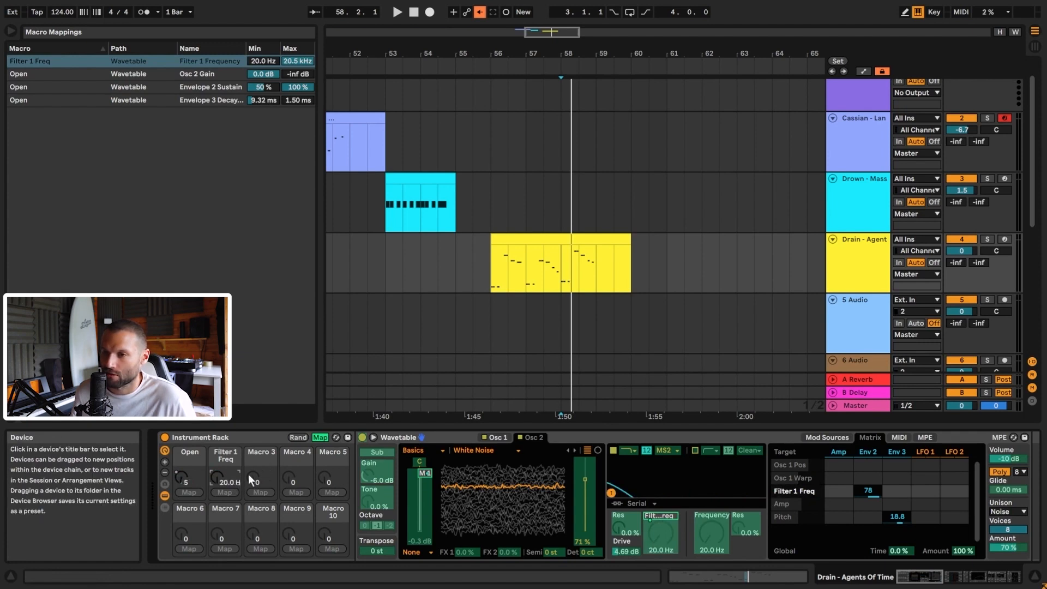
Undo the separate Filter 1 Frequency assignment so the parameter is mapped to the Open macro again.
key("ctrl+z")
key("ctrl+z")
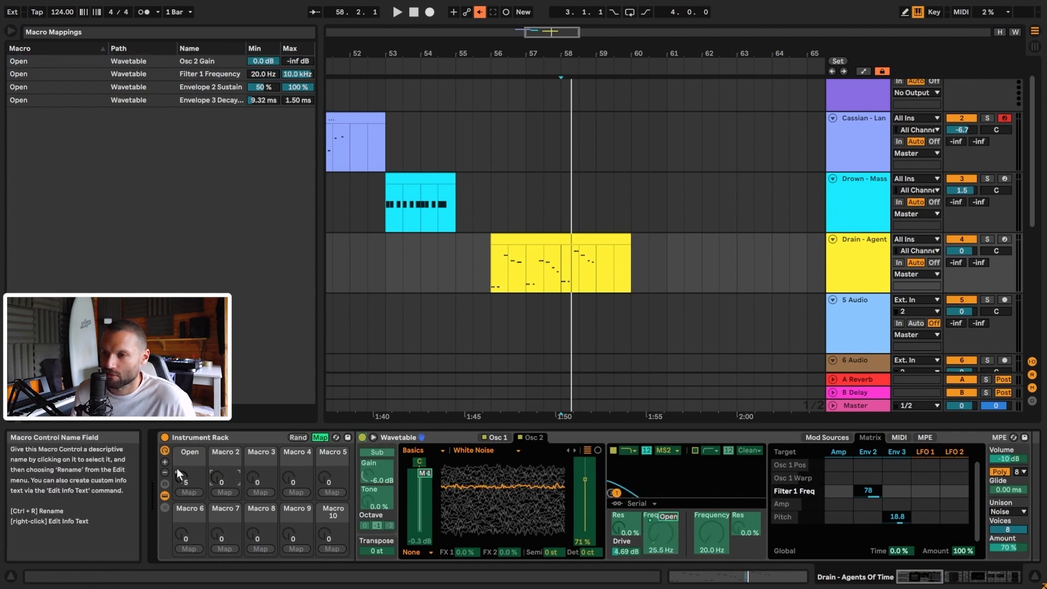
right_click(182, 477)
left_click(351, 469)
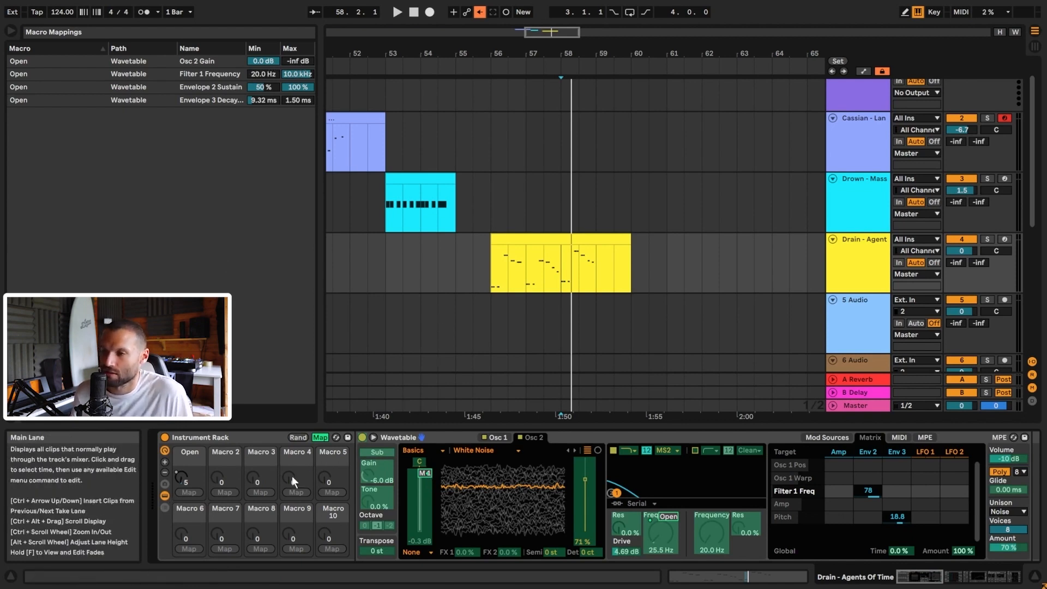
Raise the Open macro to 127 and audition the clip from bar 58.
left_click_drag(181, 477, 181, 417)
left_click(567, 261)
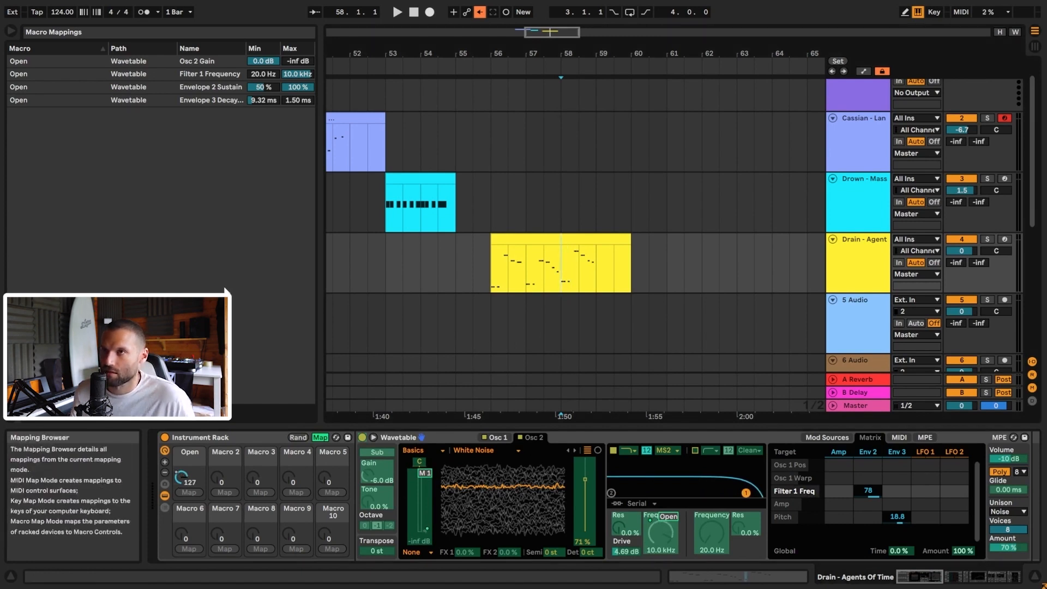
key("space")
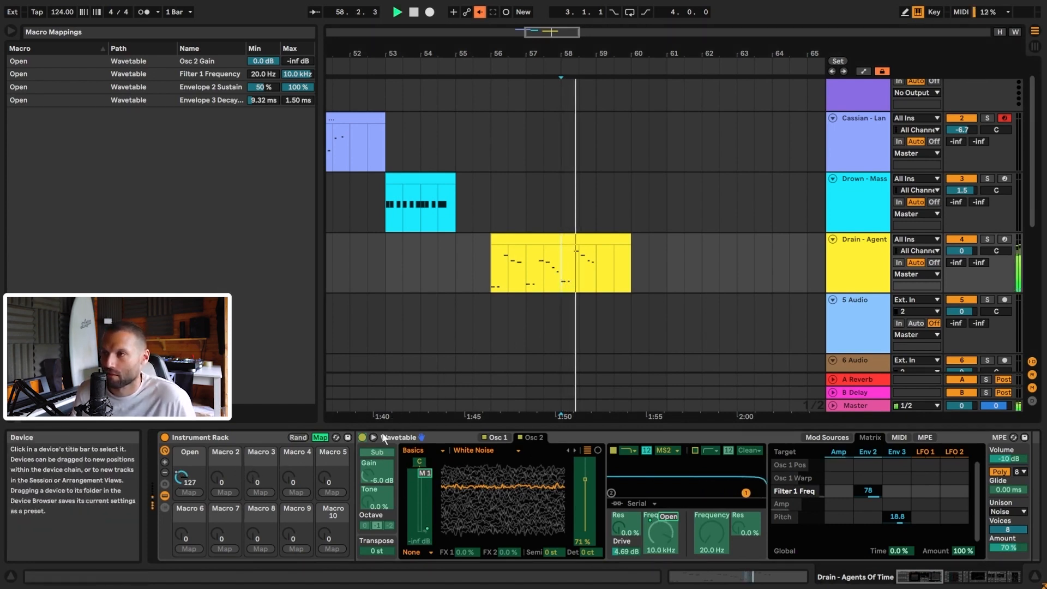
key("space")
mouse_move(178, 478)
left_mouse_down()
mouse_move(177, 535)
mouse_move(178, 478)
left_mouse_up()
key("space")
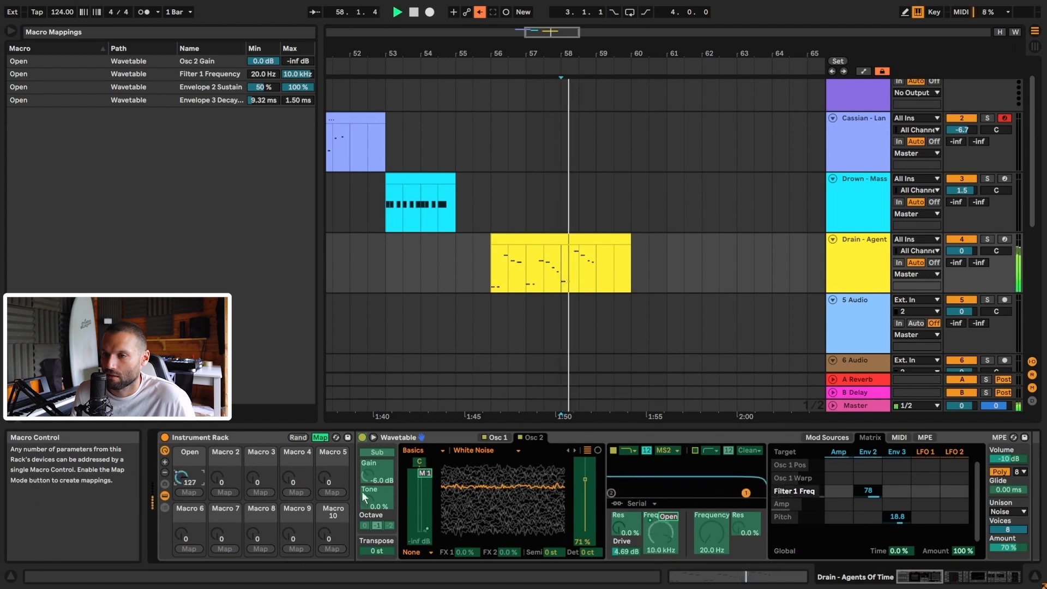
Examine the Osc 2 Gain and Filter 1 Frequency mappings, sweeping the Open macro between 0 and 127 and ending at 0.
left_click(426, 532)
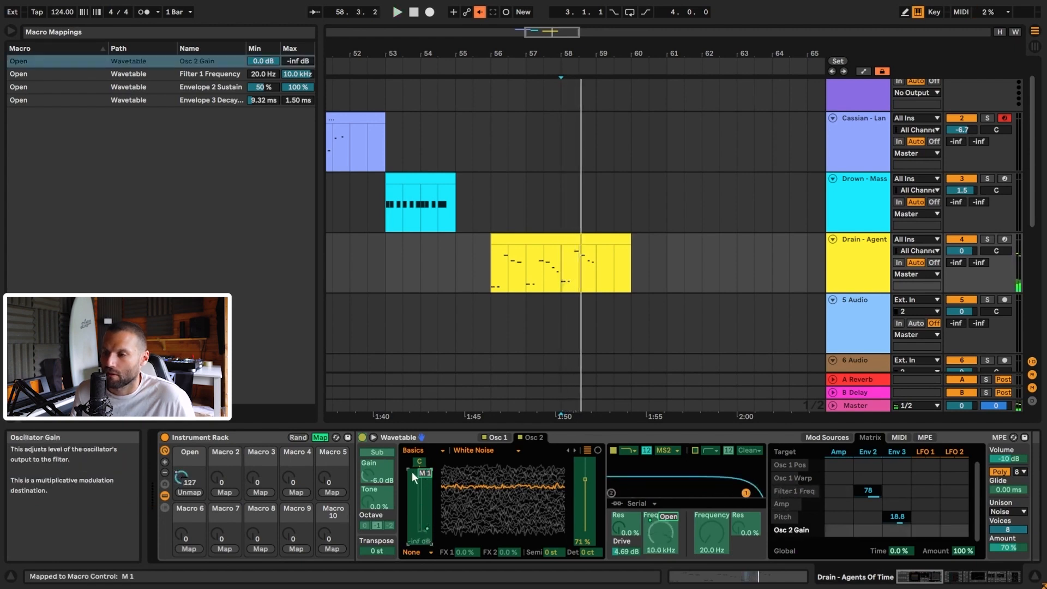
left_click(140, 74)
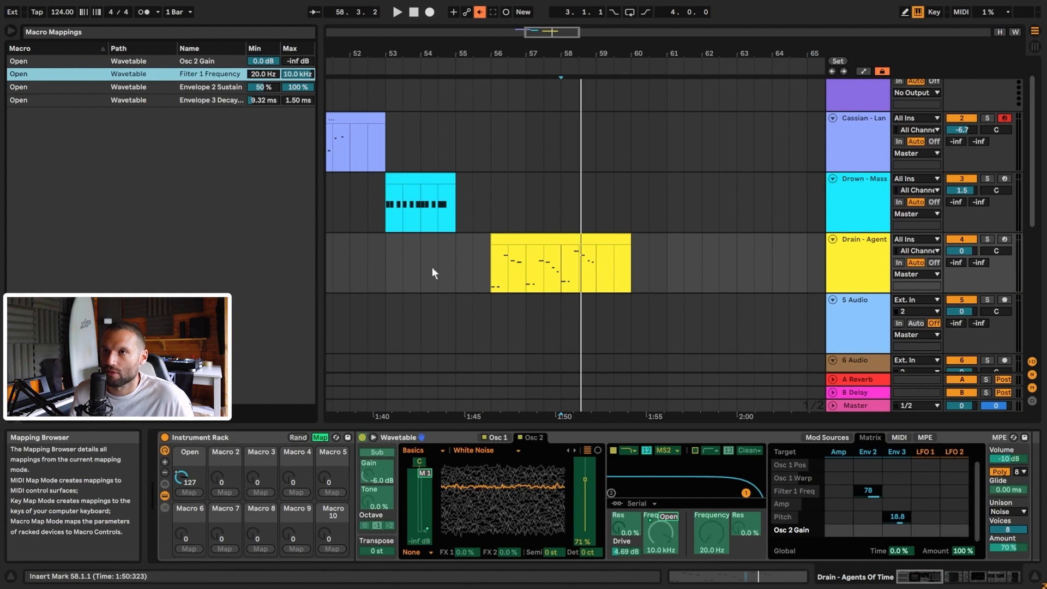
left_click_drag(184, 482, 184, 545)
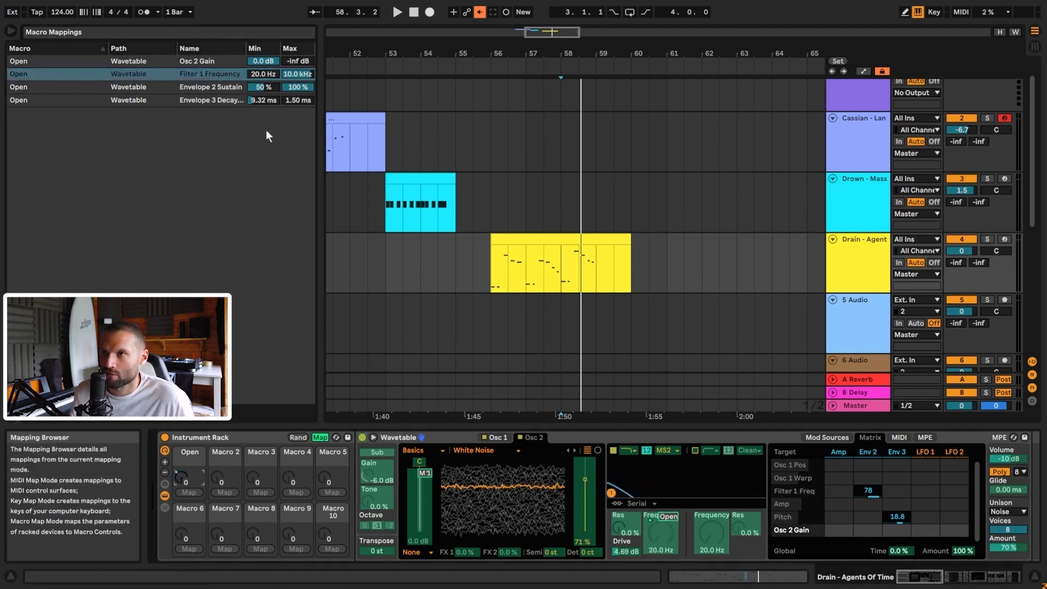
left_click_drag(184, 479, 184, 420)
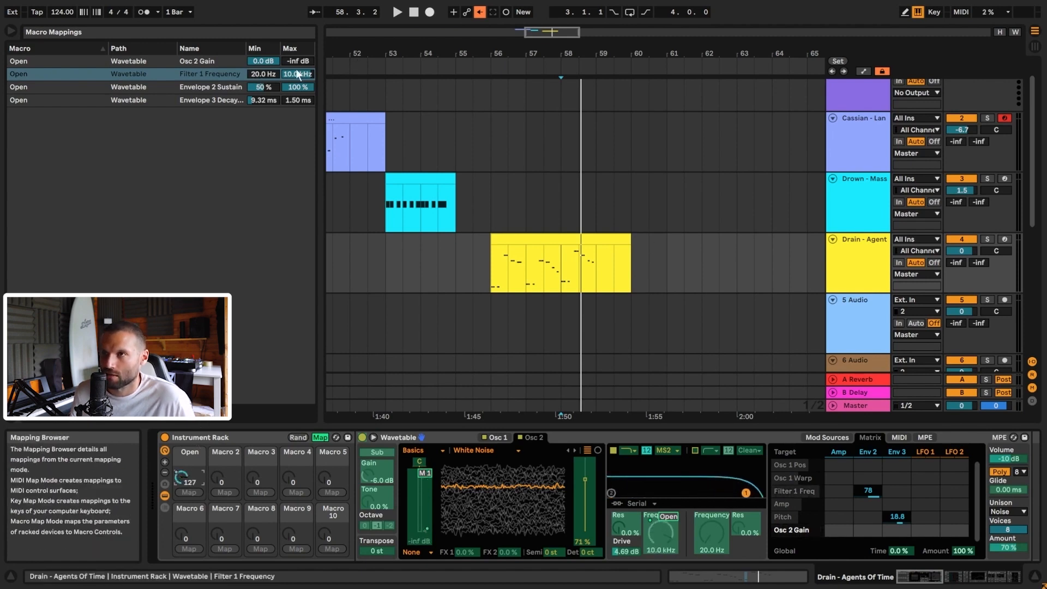
key("space")
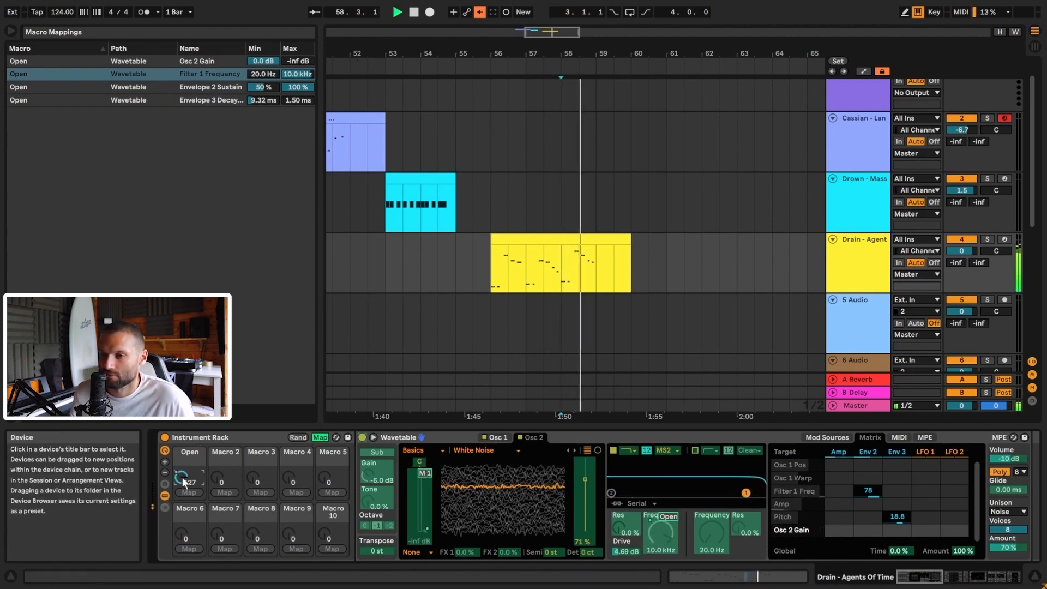
left_click_drag(182, 478, 181, 535)
Examine the Open macro's Envelope 2 Sustain mapping, sweeping the macro up to 127 while watching Env 2 and auditioning the clip.
left_click(211, 88)
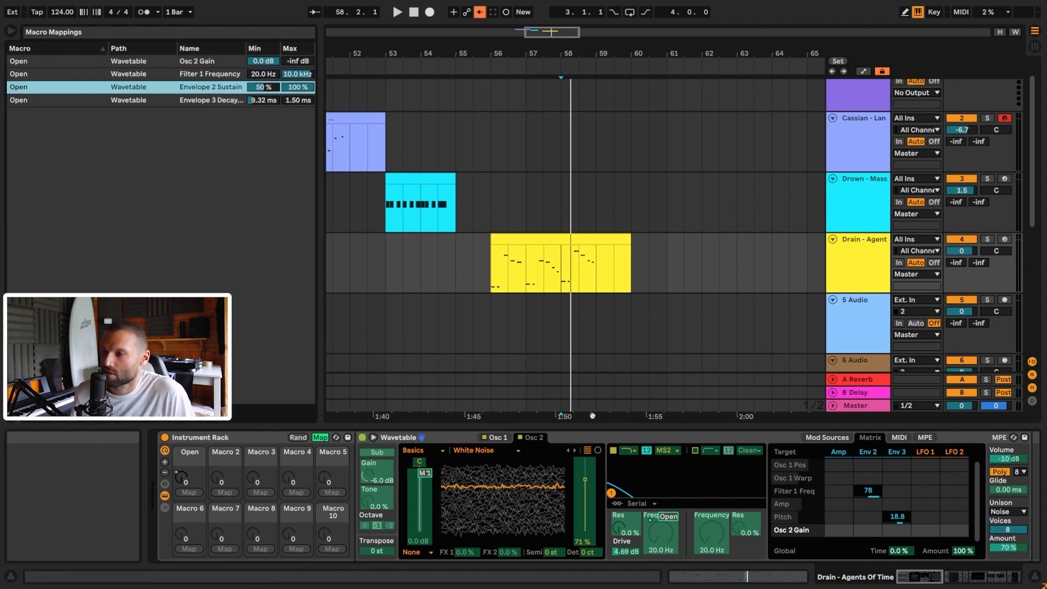
left_click(873, 448)
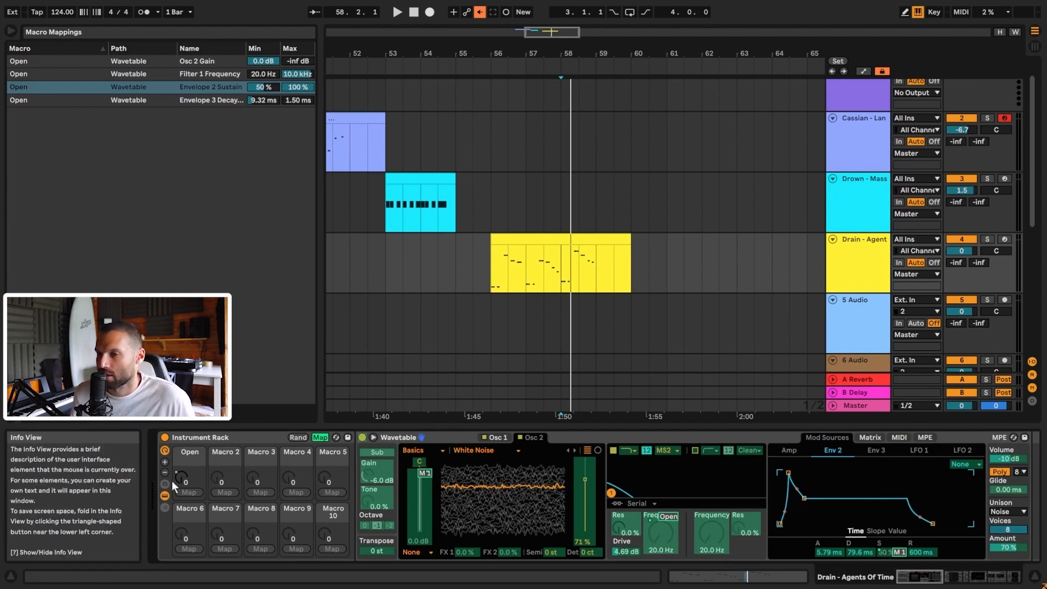
left_click_drag(181, 477, 181, 414)
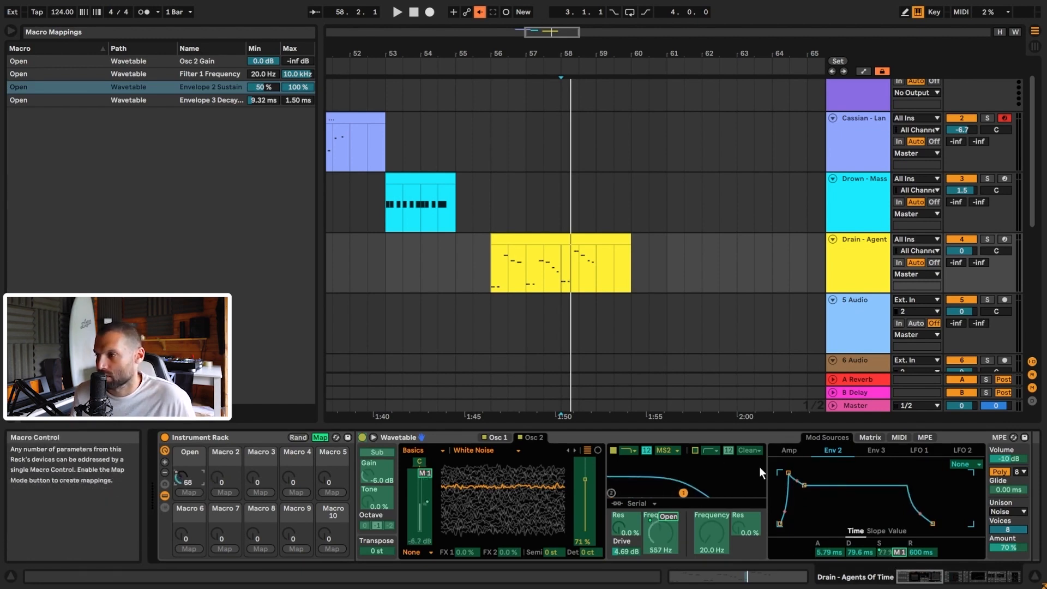
key("space")
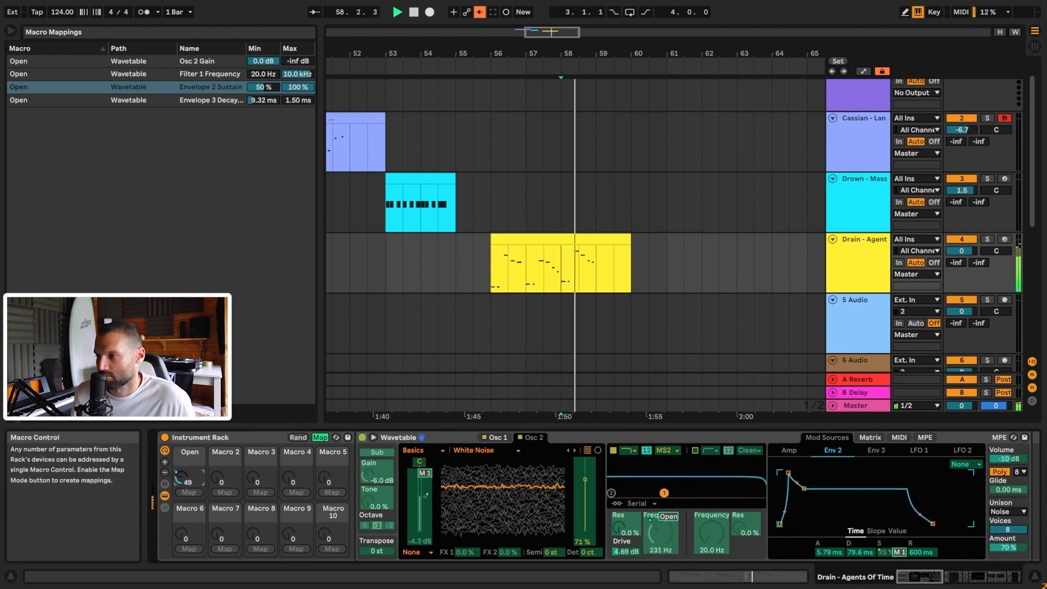
key("space")
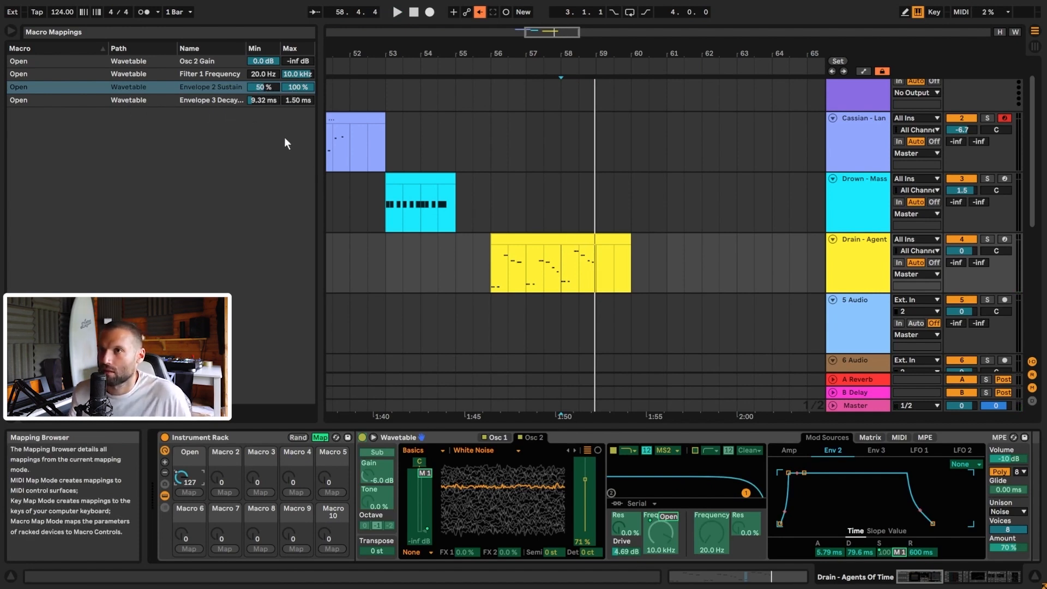
Examine the Envelope 3 Decay mapping on Env 3, sweeping the Open macro between 0 and 127 while the clip plays from bar 58.
left_click(875, 451)
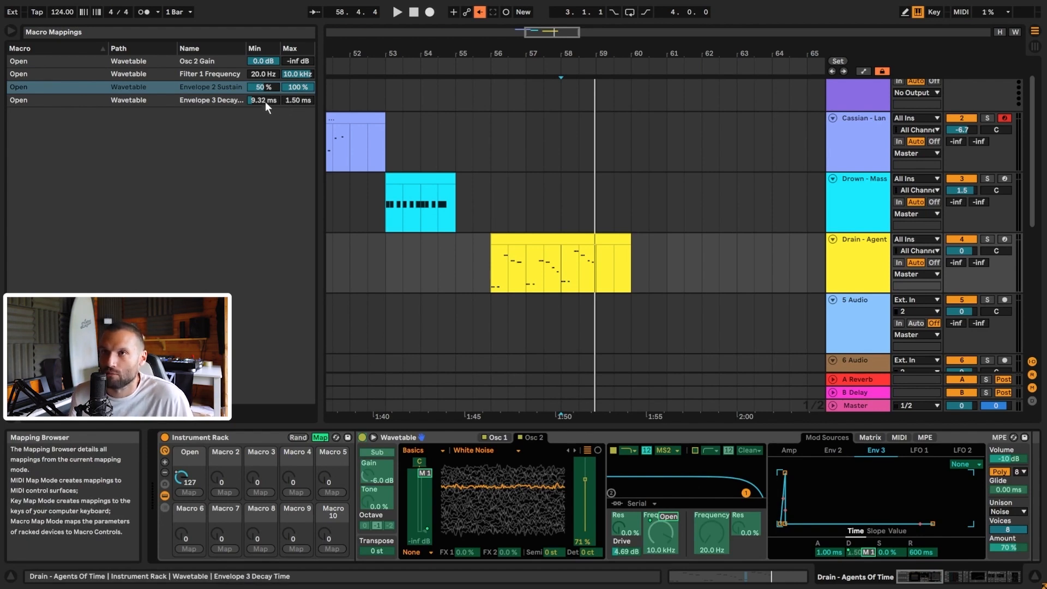
key("space")
left_click_drag(185, 479, 185, 515)
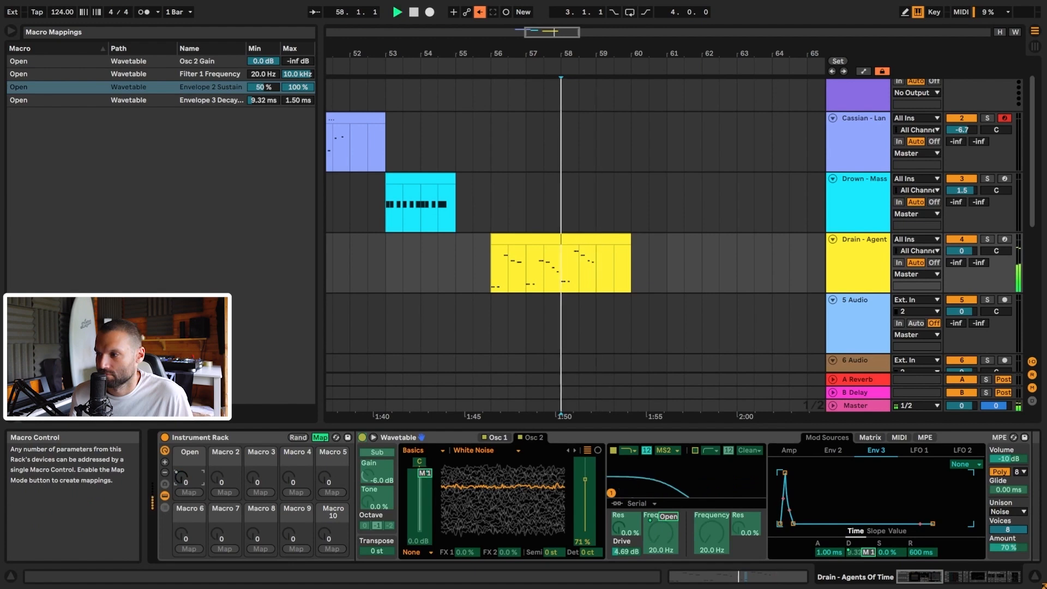
key("space")
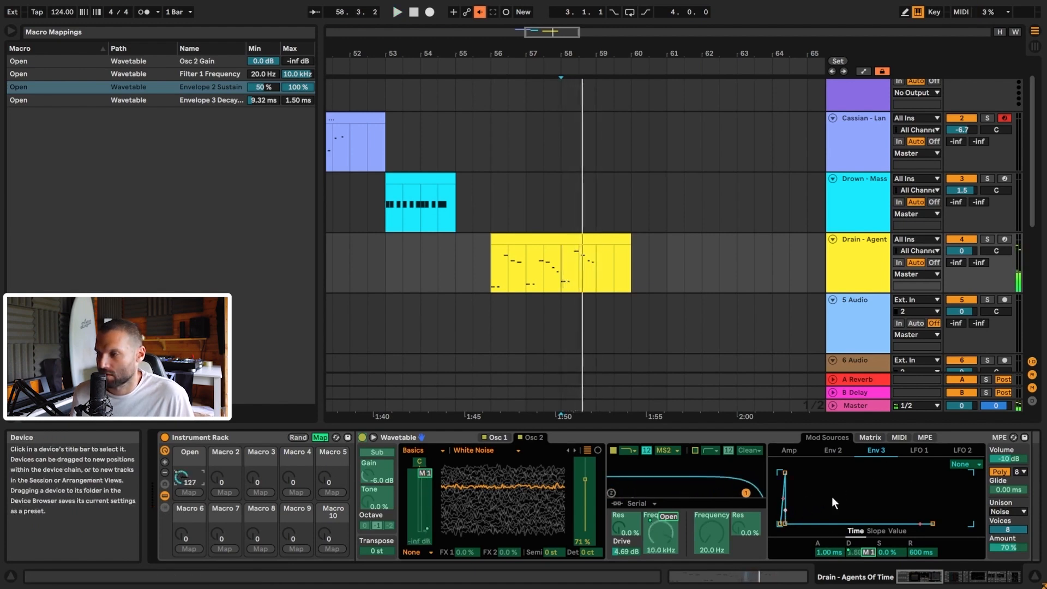
key("space")
mouse_move(181, 478)
left_mouse_down()
mouse_move(181, 547)
mouse_move(181, 479)
left_mouse_up()
key("space")
Re-enable the Open macro's automation, show the automation in the arrangement, and audition the Drain clip from bar 56.
right_click(183, 474)
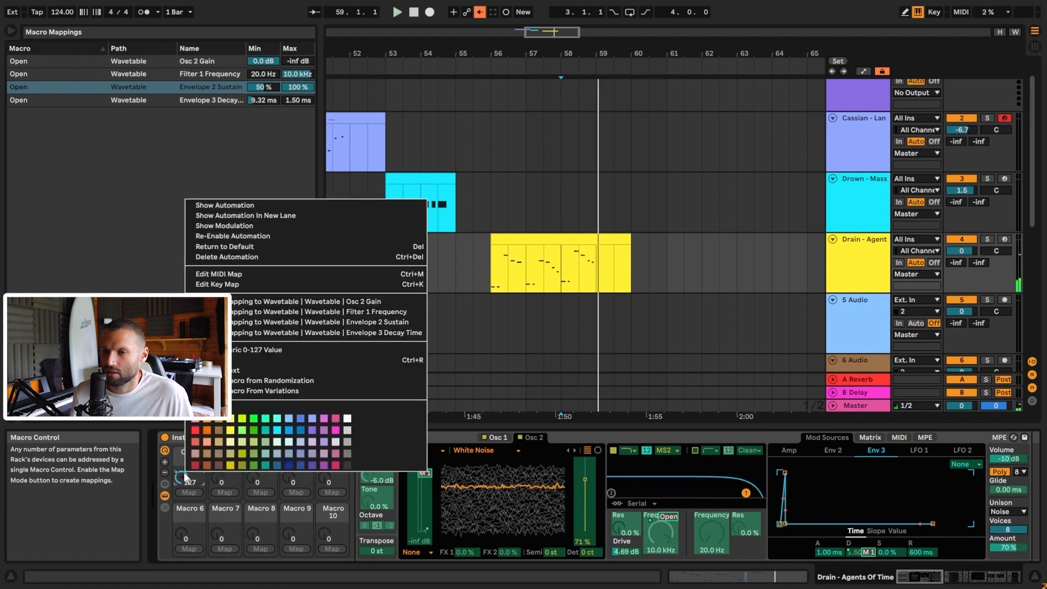
left_click(232, 245)
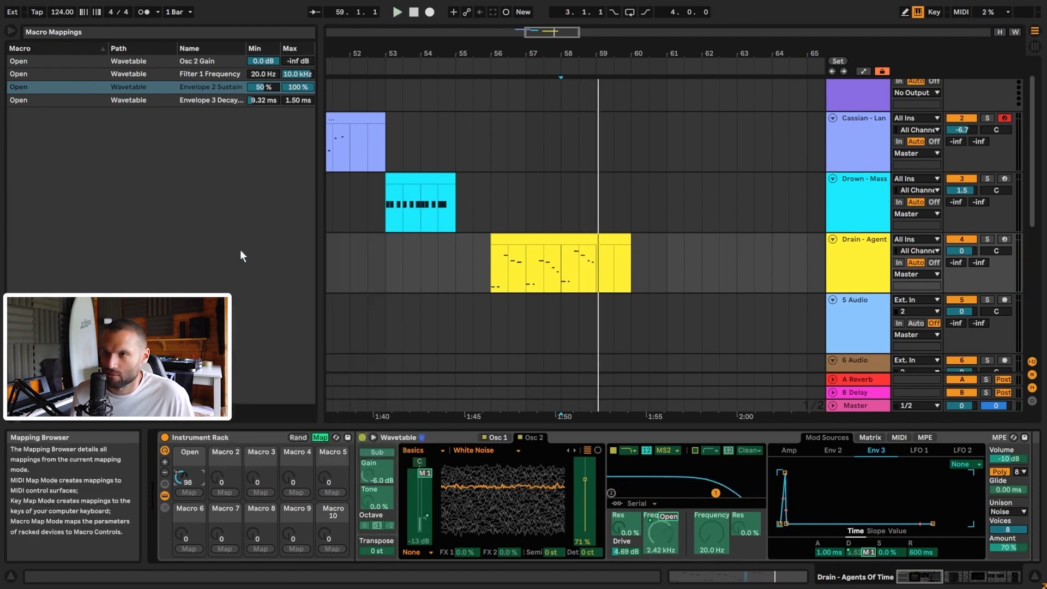
left_click(863, 71)
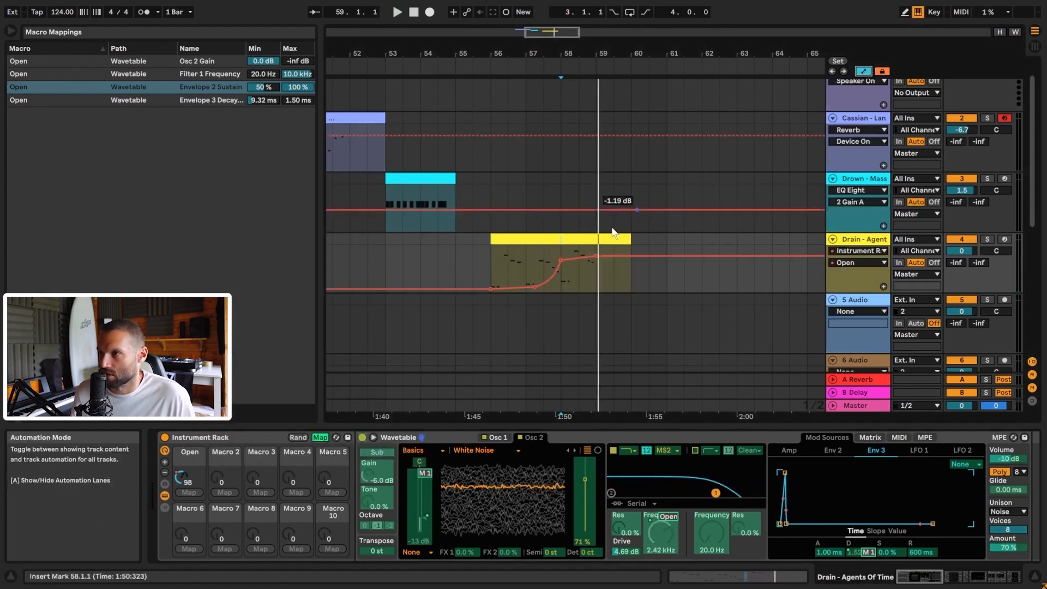
left_click(489, 267)
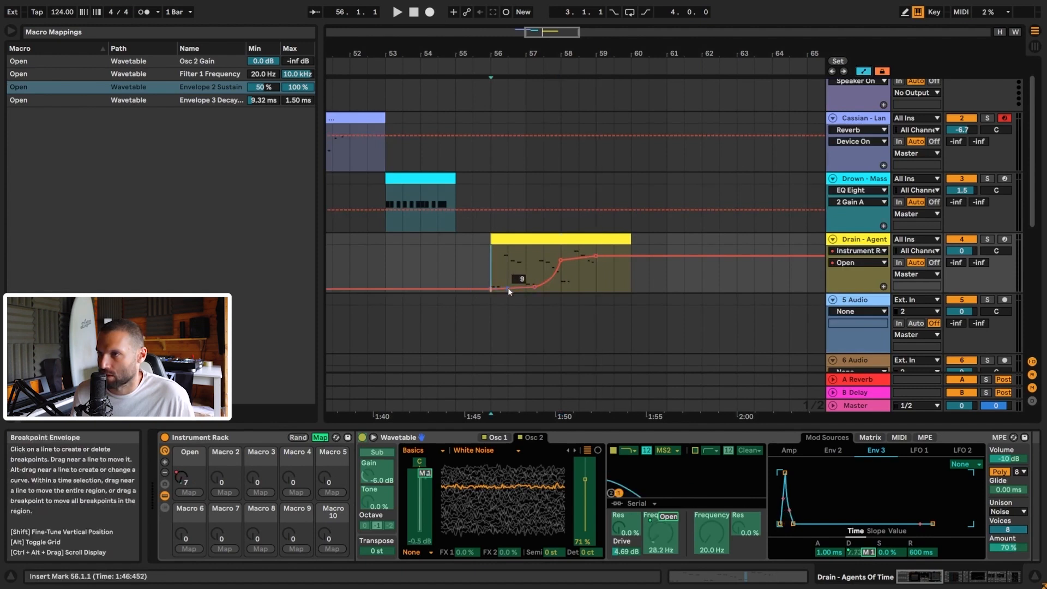
key("space")
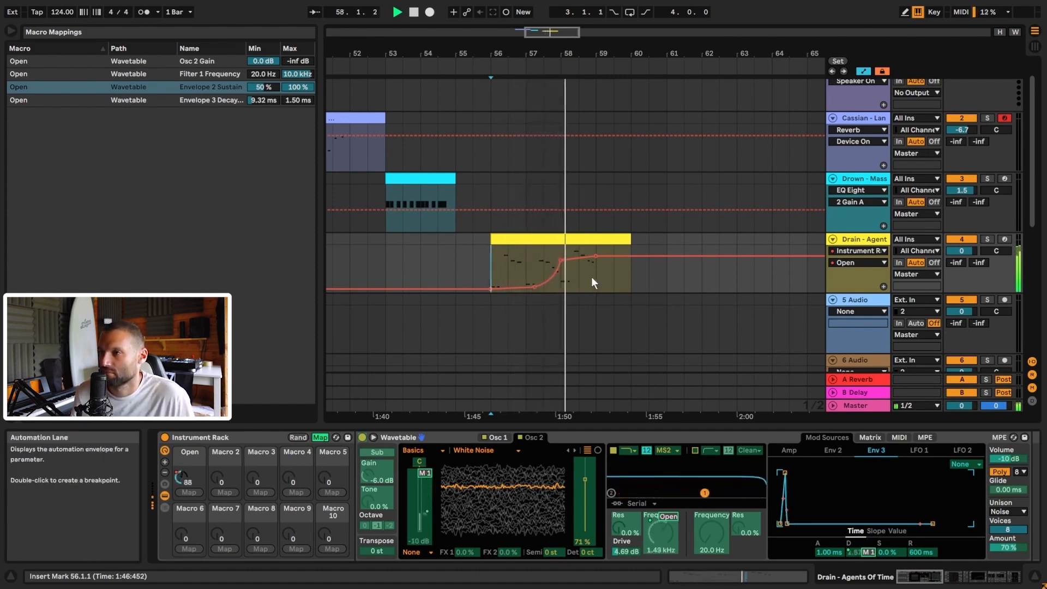
key("space")
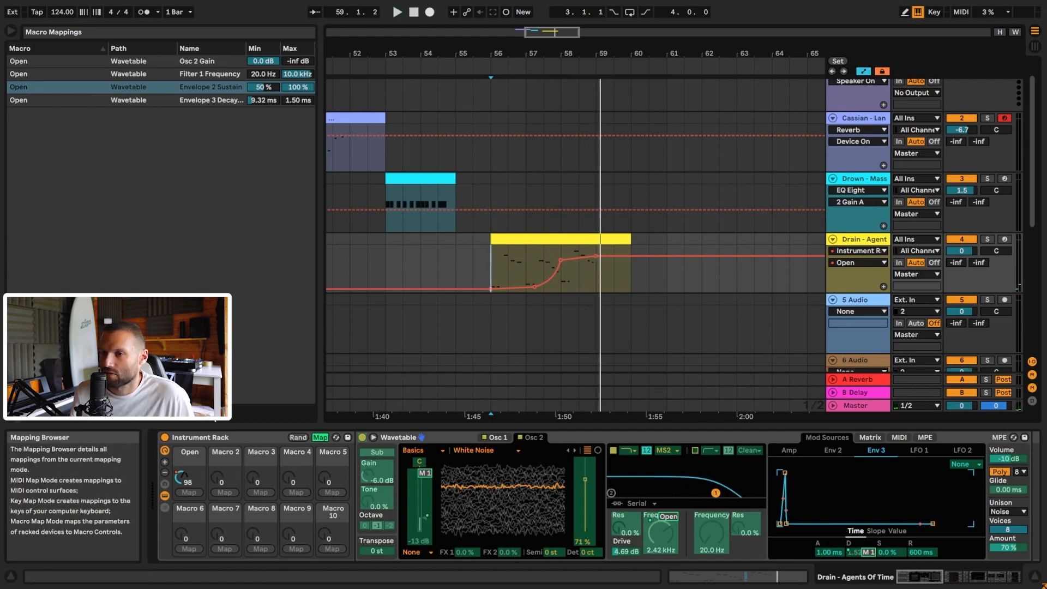
Leave macro mapping mode, turn on the OTT device after Wavetable, and audition it from bar 56.
left_click(319, 437)
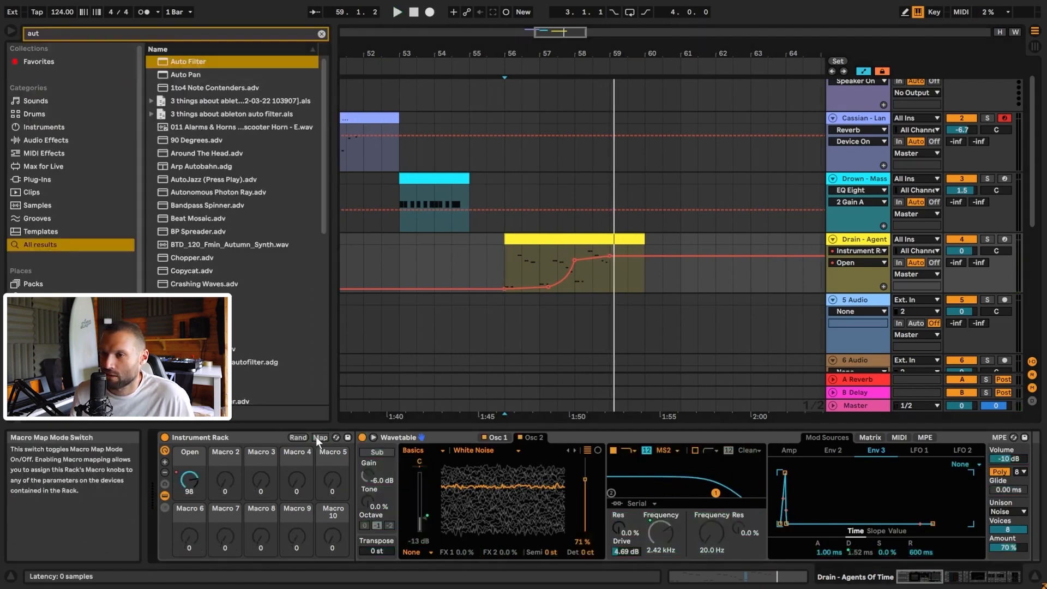
left_click(931, 579)
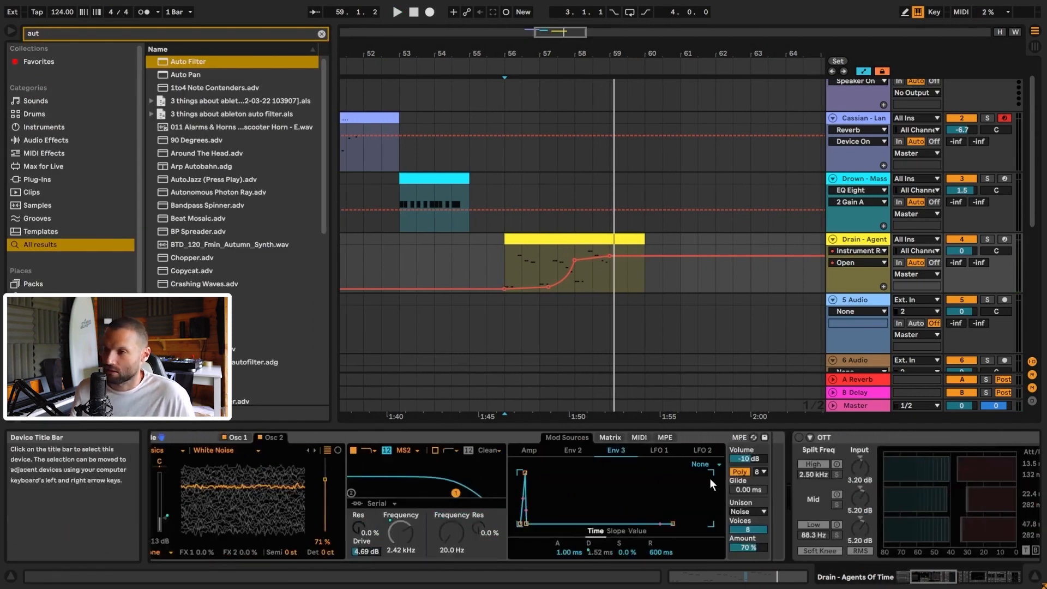
left_click_drag(932, 576, 964, 577)
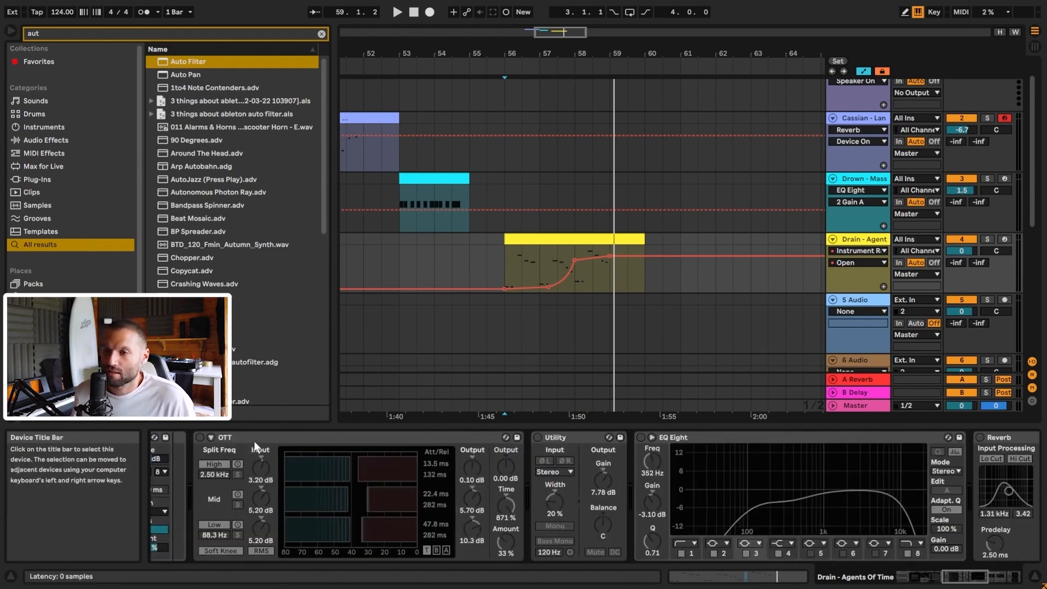
left_click(254, 440)
left_click(200, 438)
key("space")
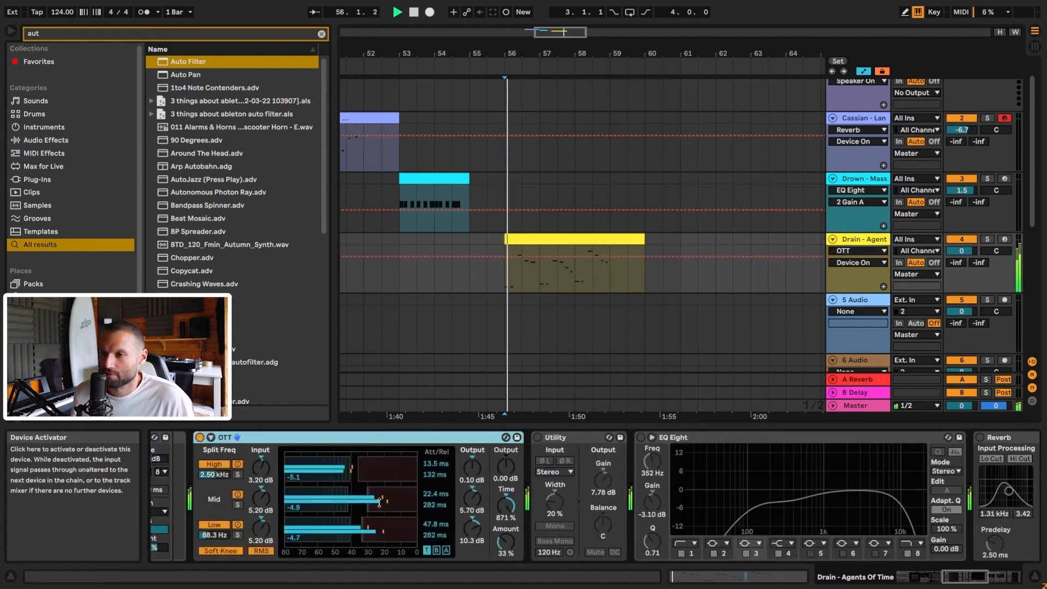
key("space")
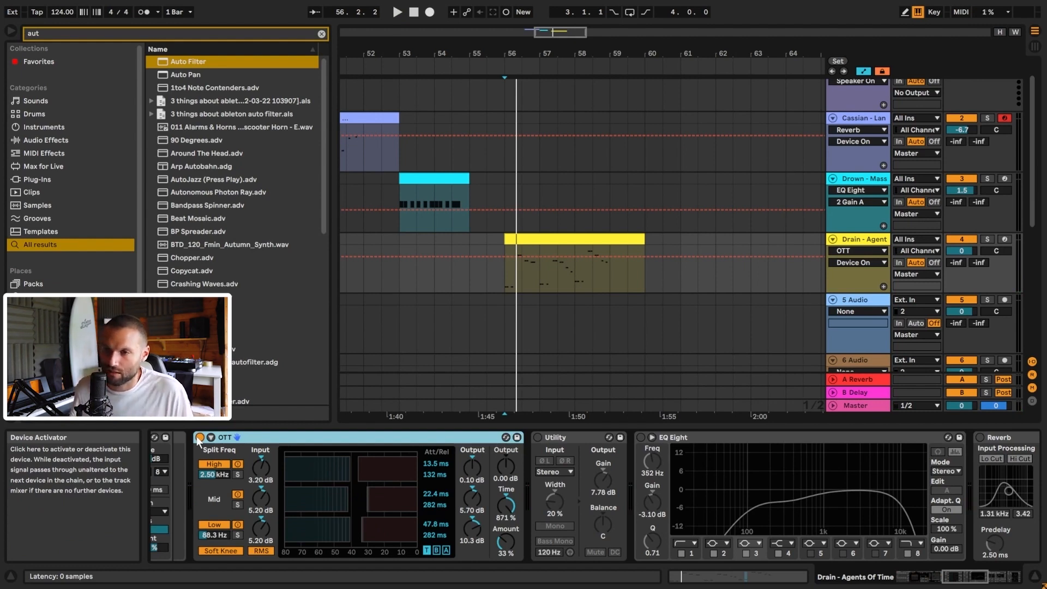
Compare OTT Amount settings up to 100% while the clip plays, and settle the Amount at 35%.
key("space")
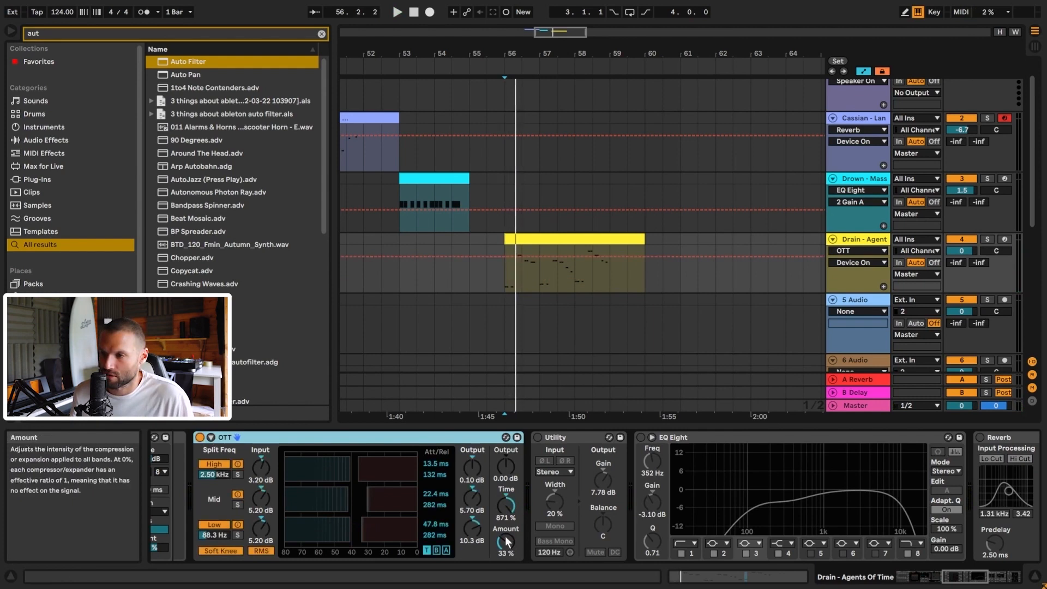
key("space")
left_click_drag(506, 543, 506, 479)
key("space")
key("space")
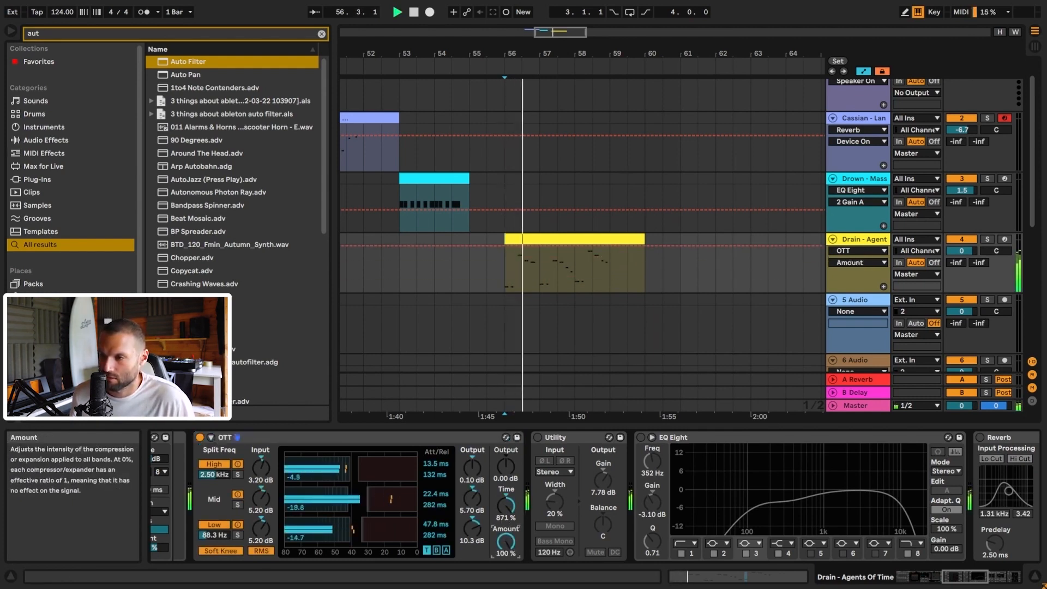
key("space")
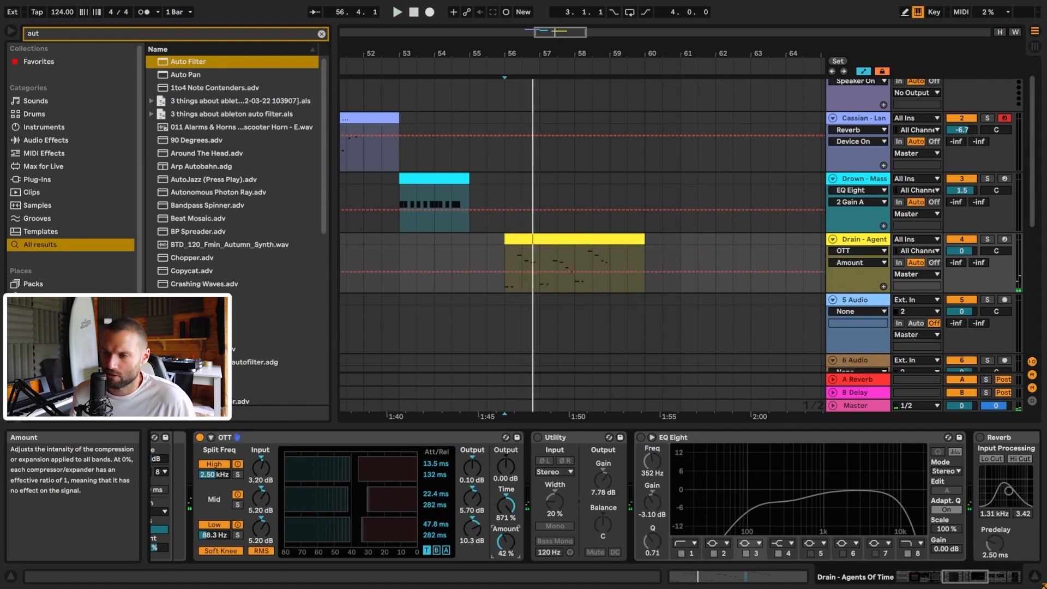
key("space")
left_click_drag(507, 544, 506, 549)
key("space")
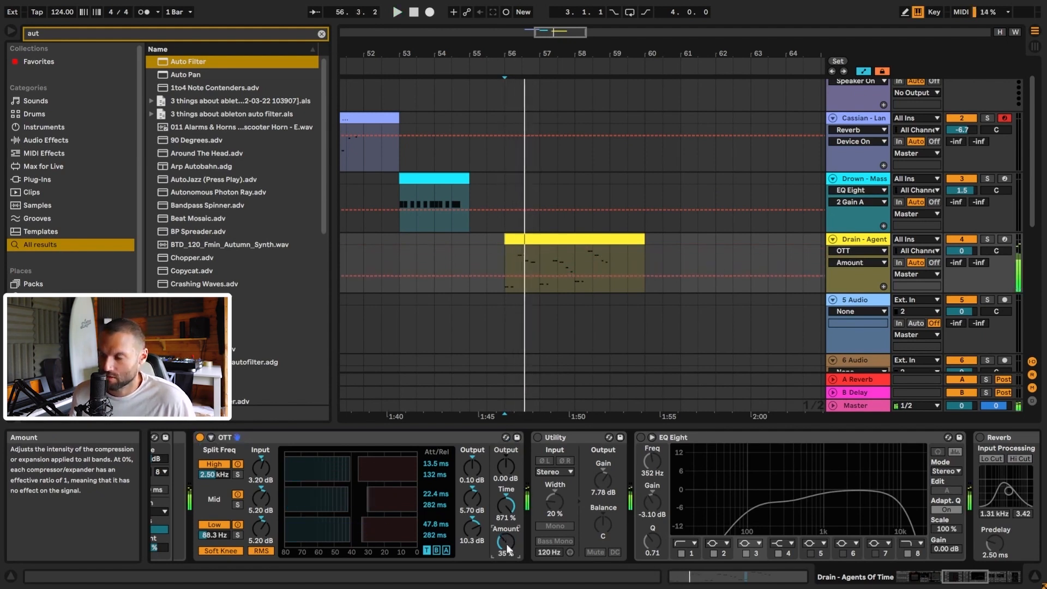
Turn on the Utility device after OTT and compare the clip's sound without and with it.
left_click(536, 437)
key("space")
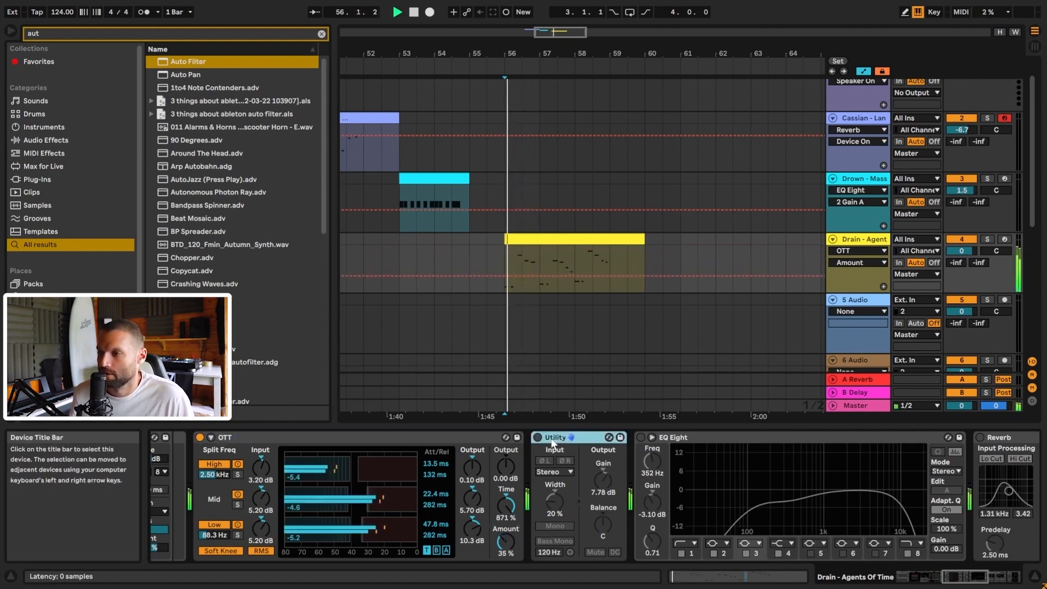
key("space")
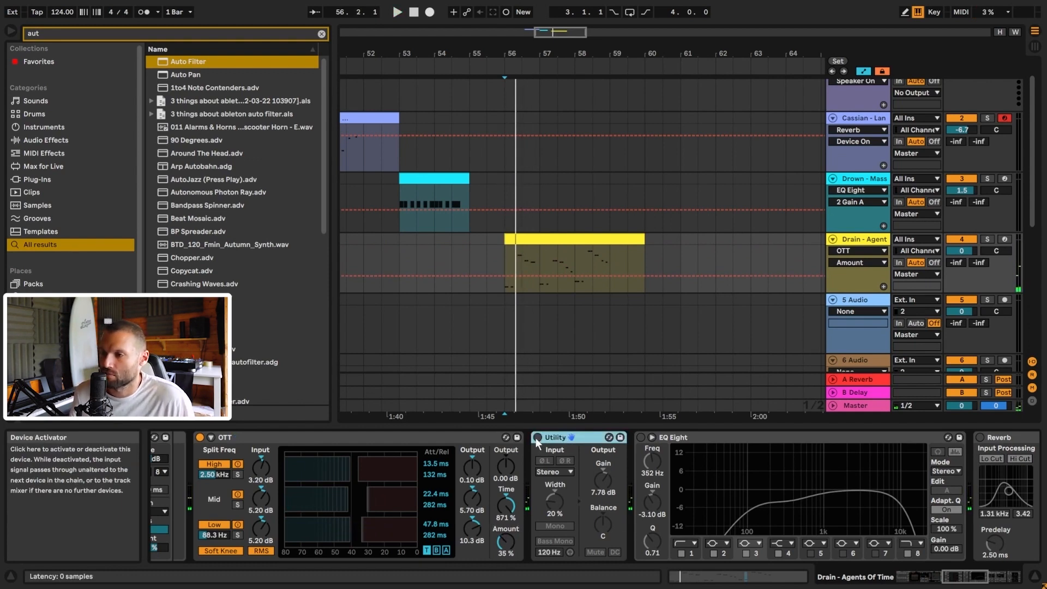
left_click(537, 437)
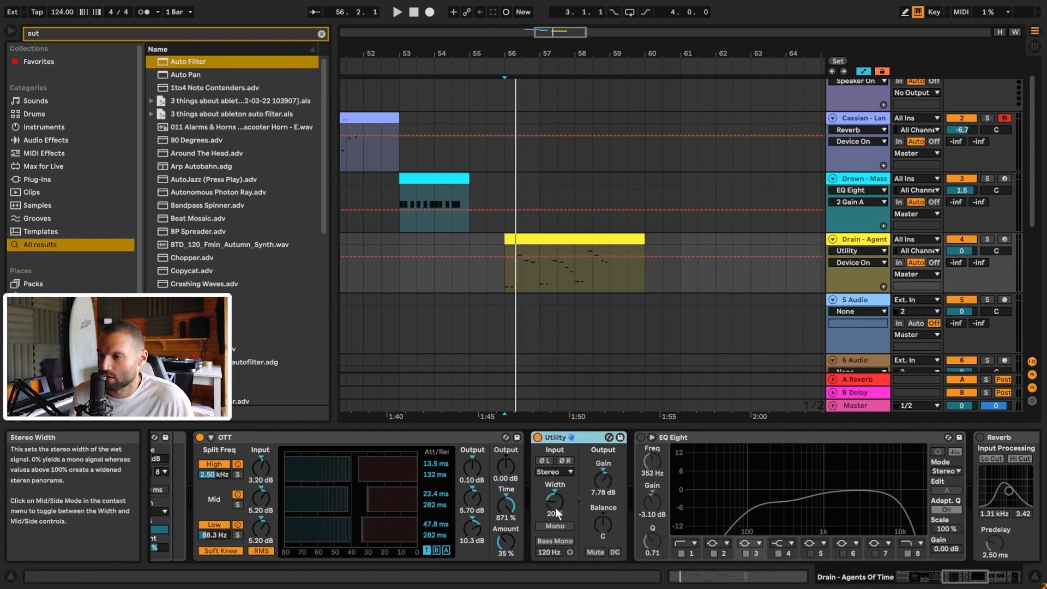
key("space")
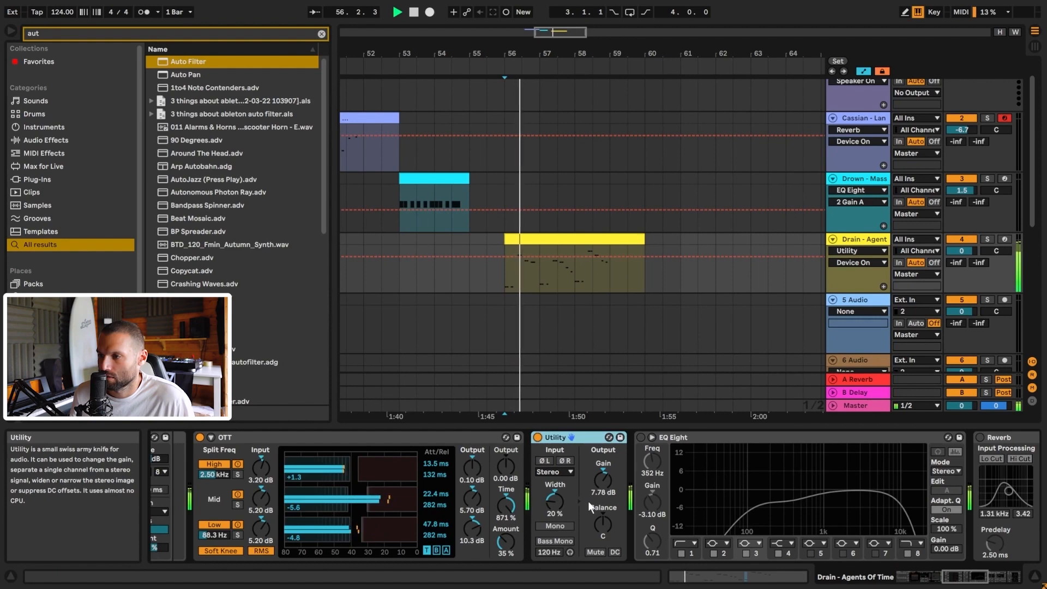
key("space")
Turn on the EQ Eight after Utility and audition the clip with its filter curve.
left_click(985, 577)
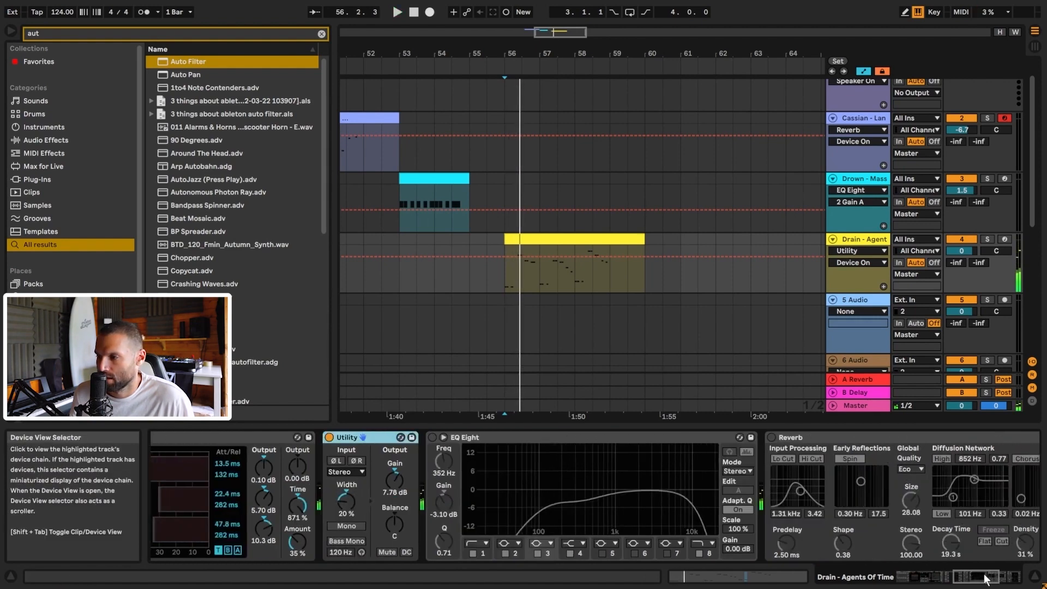
left_click(380, 437)
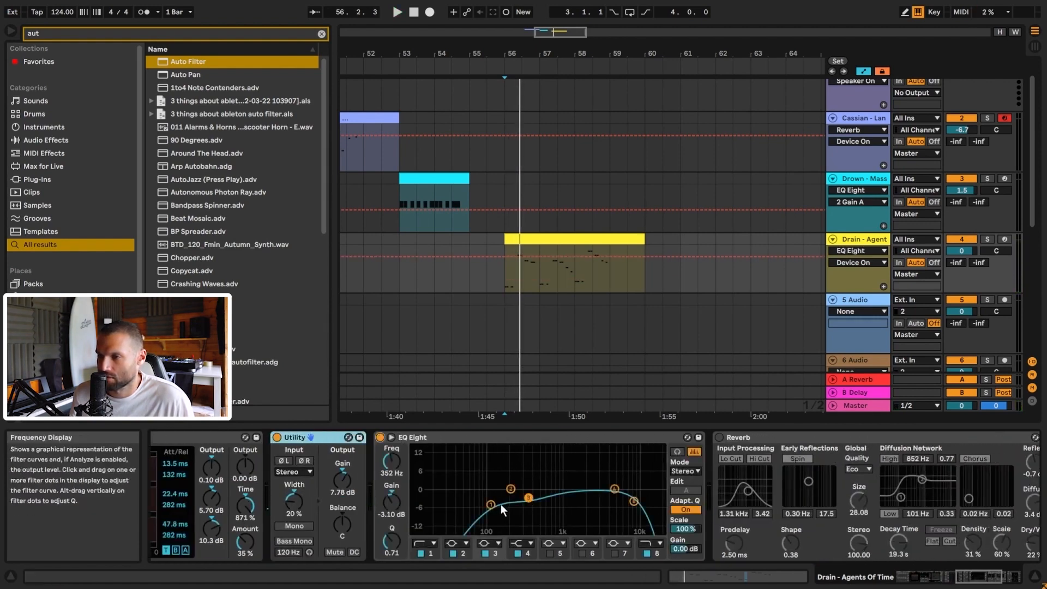
key("space")
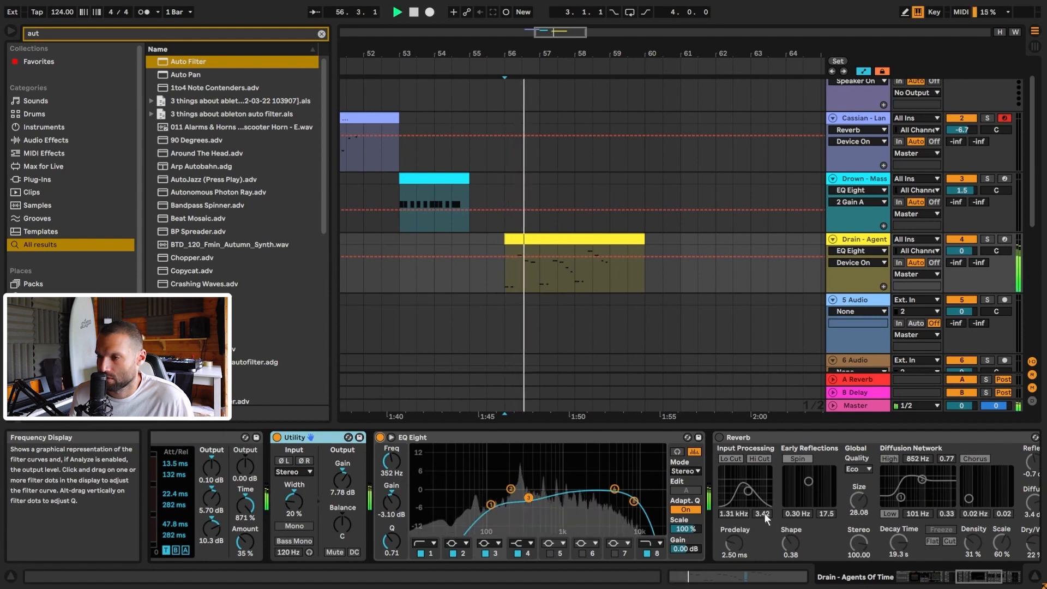
key("space")
Audition the clip without the Reverb, turn the Reverb on, and play the clip again from bar 56.
left_click(985, 577)
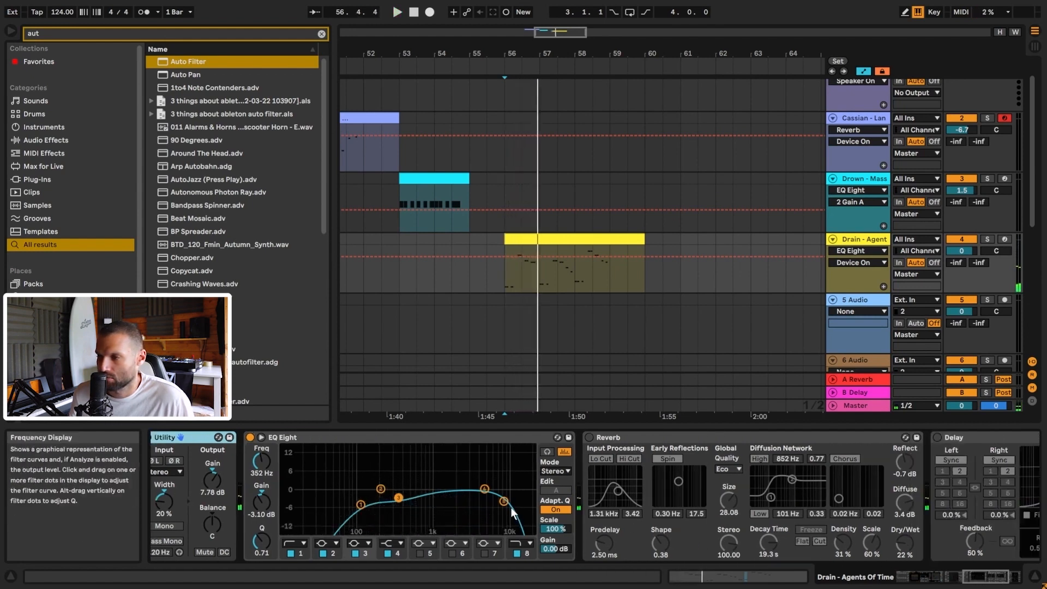
key("space")
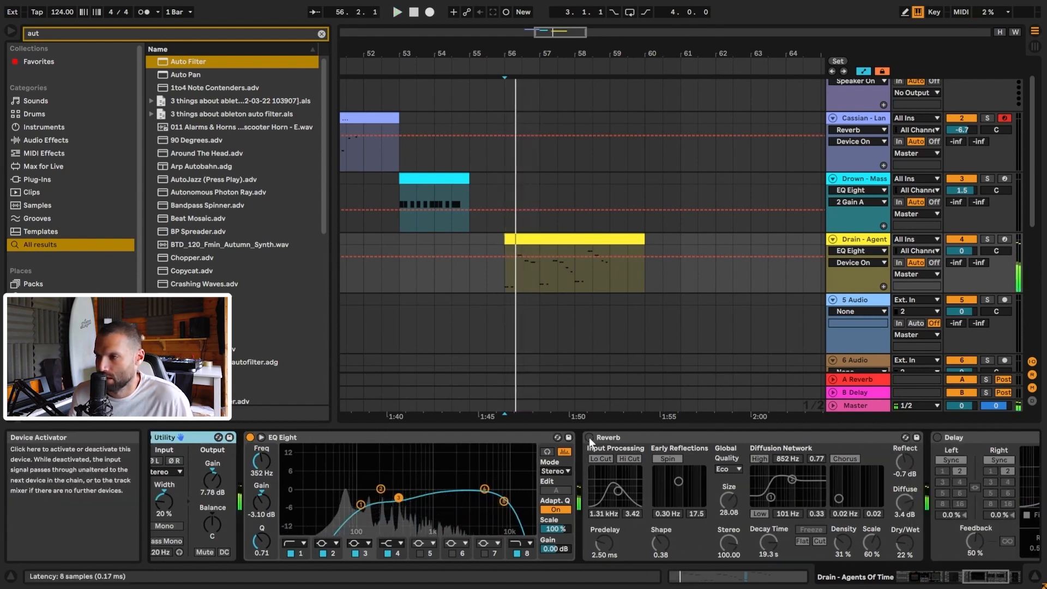
left_click(589, 438)
key("space")
left_click(990, 577)
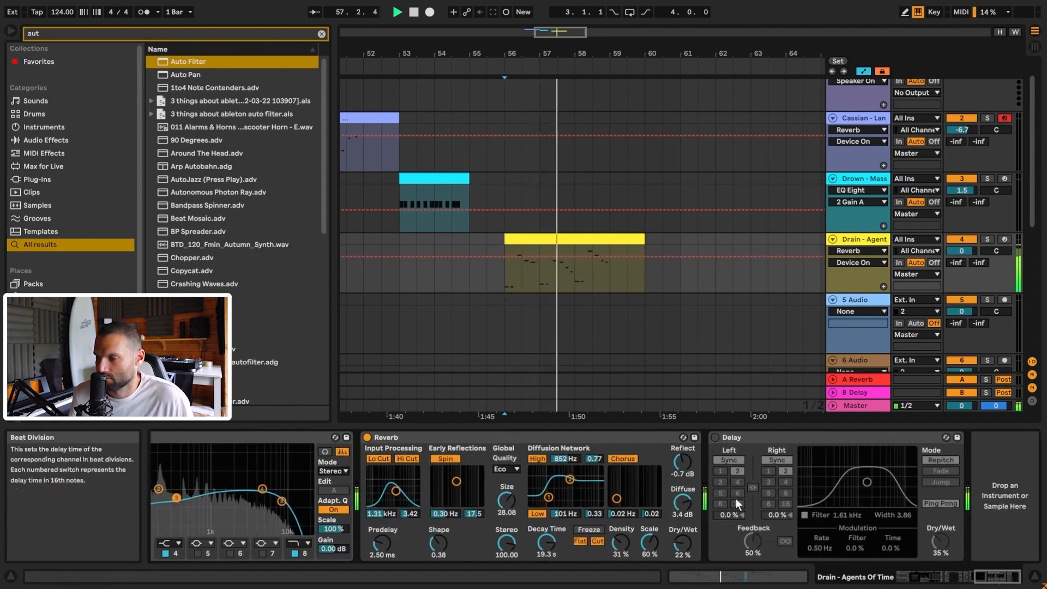
key("space")
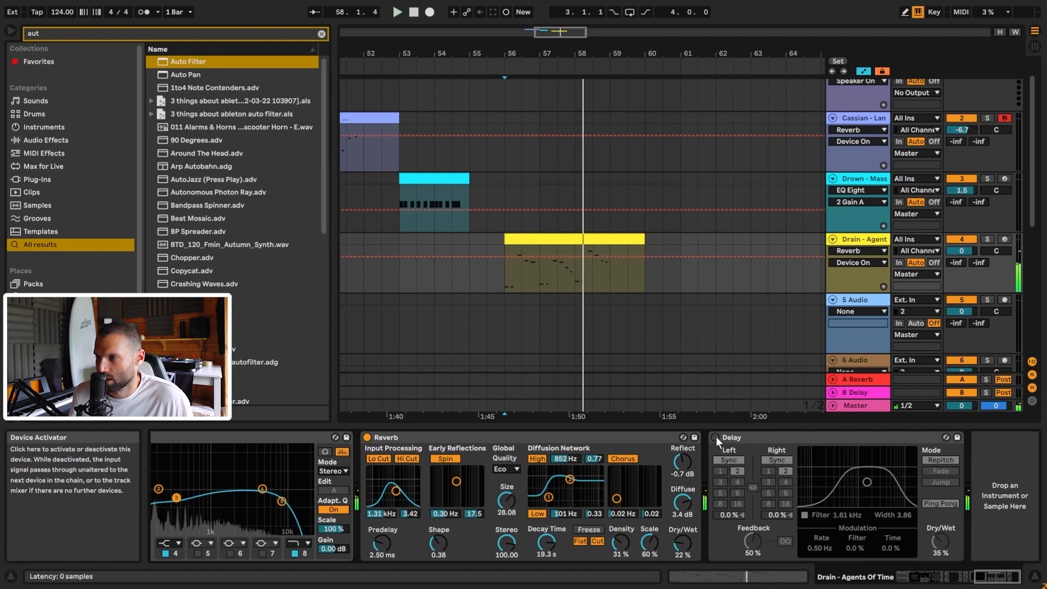
Turn on the Delay at the end of the device chain and audition the clip from bar 56.
left_click(714, 438)
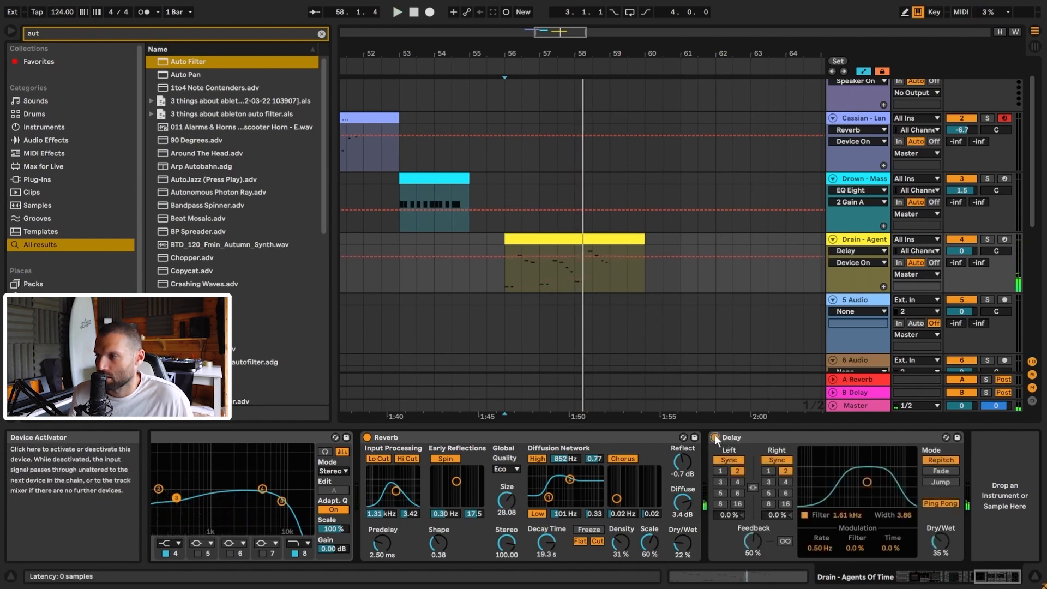
key("space")
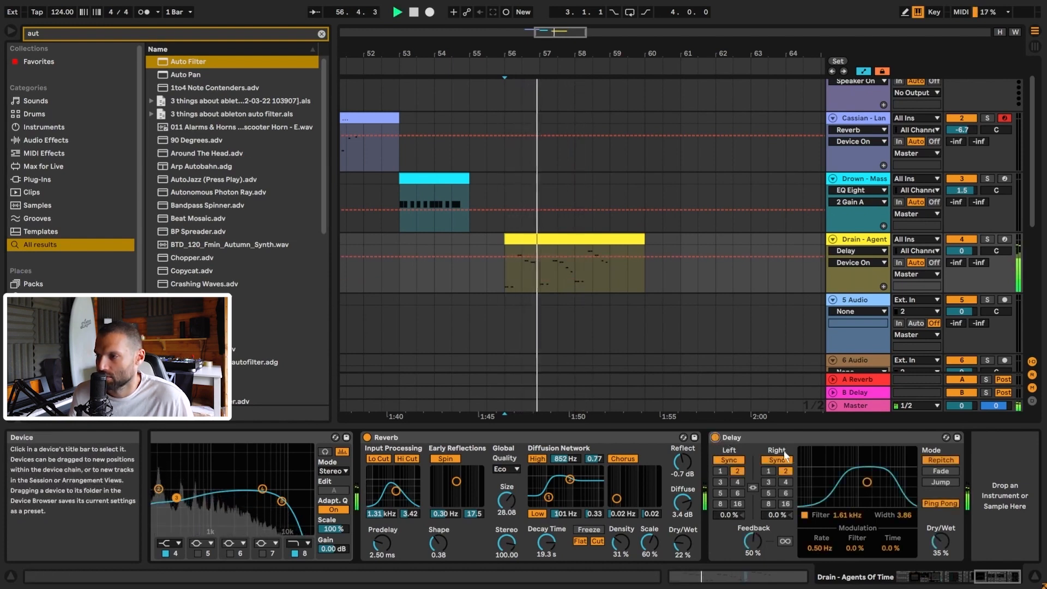
key("space")
Move the Delay in front of the Reverb in the Drain track's device chain and audition the result.
left_click_drag(759, 439, 417, 452)
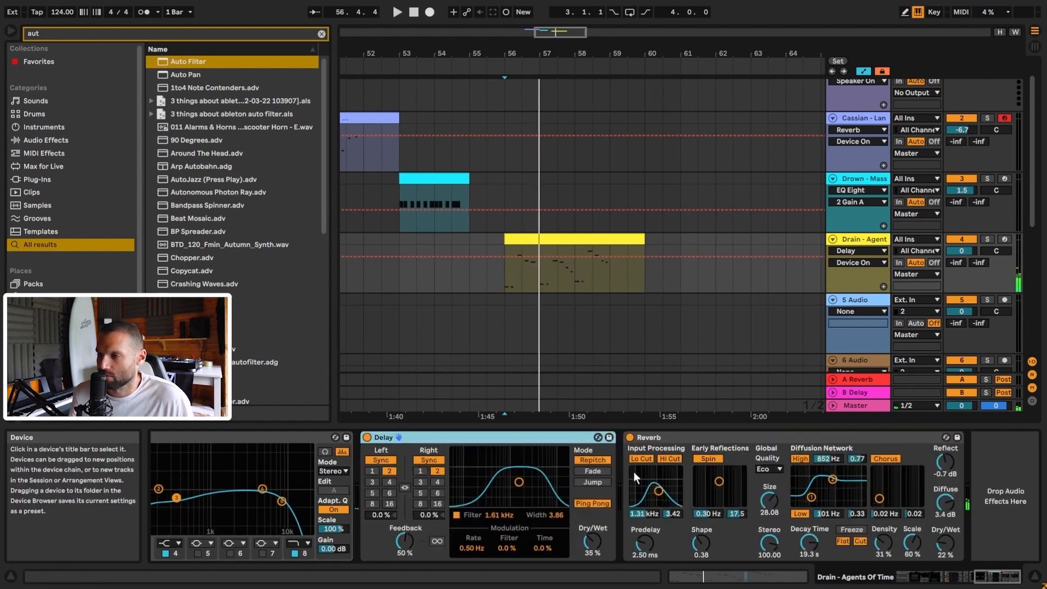
key("space")
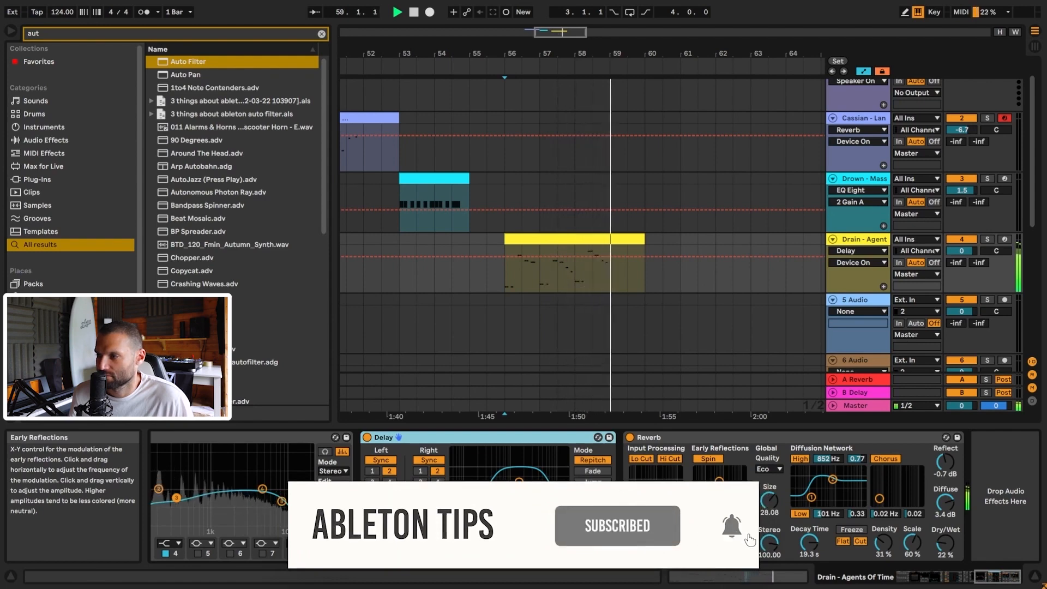
left_click_drag(1002, 578, 941, 576)
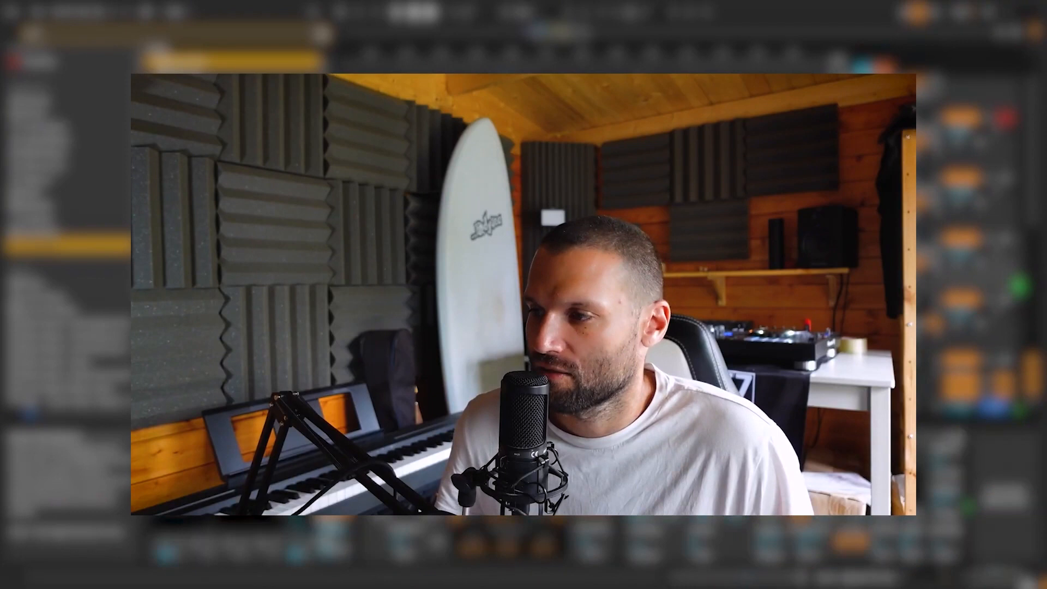